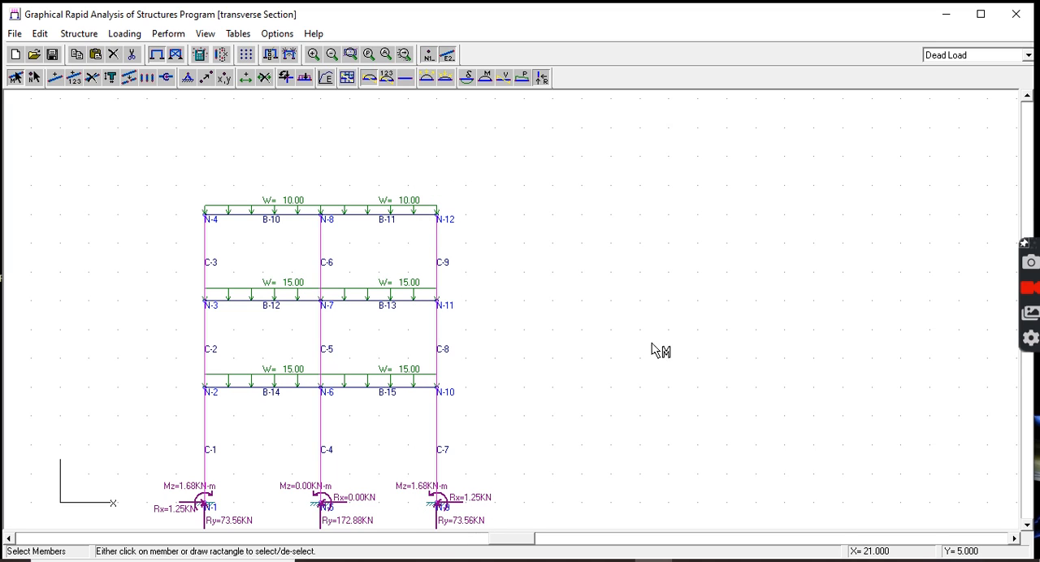
Step: Assign a solid rectangular cross section with the default material to the members
left_click(111, 79)
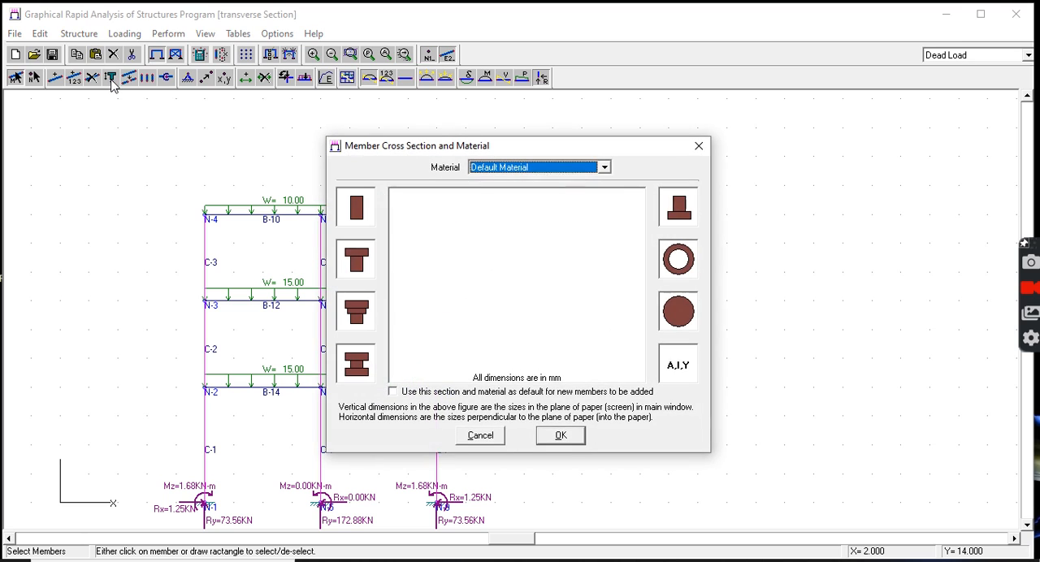
left_click(359, 218)
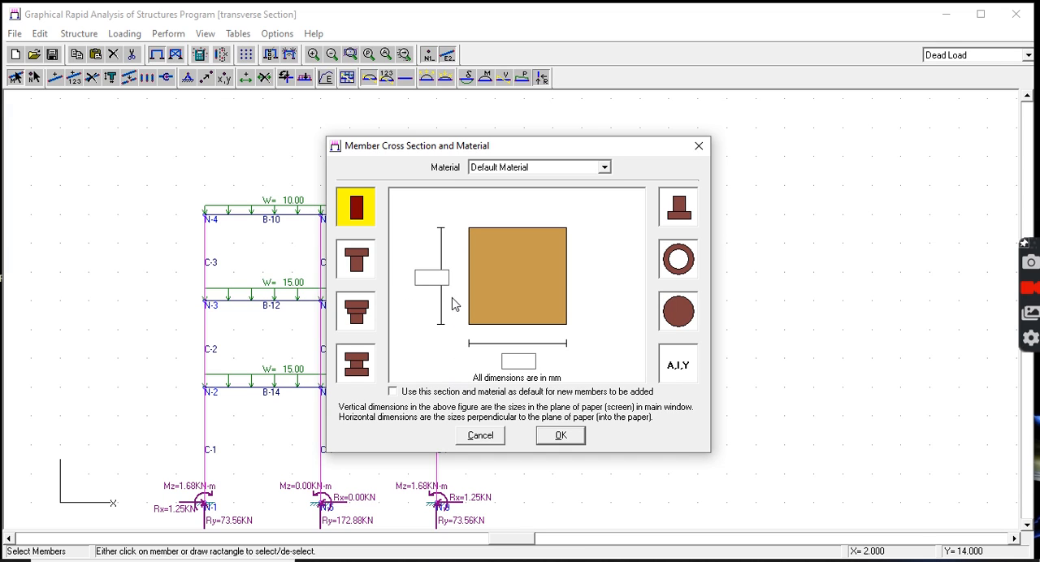
left_click(430, 274)
left_click(572, 436)
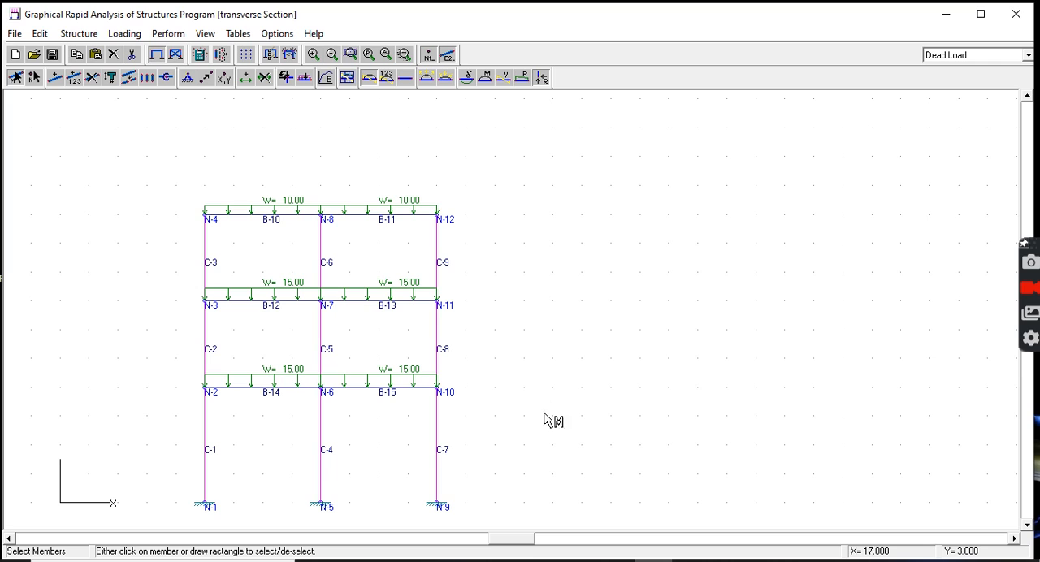
Step: Run the analysis of the frame, saving the data file beforehand
left_click(168, 33)
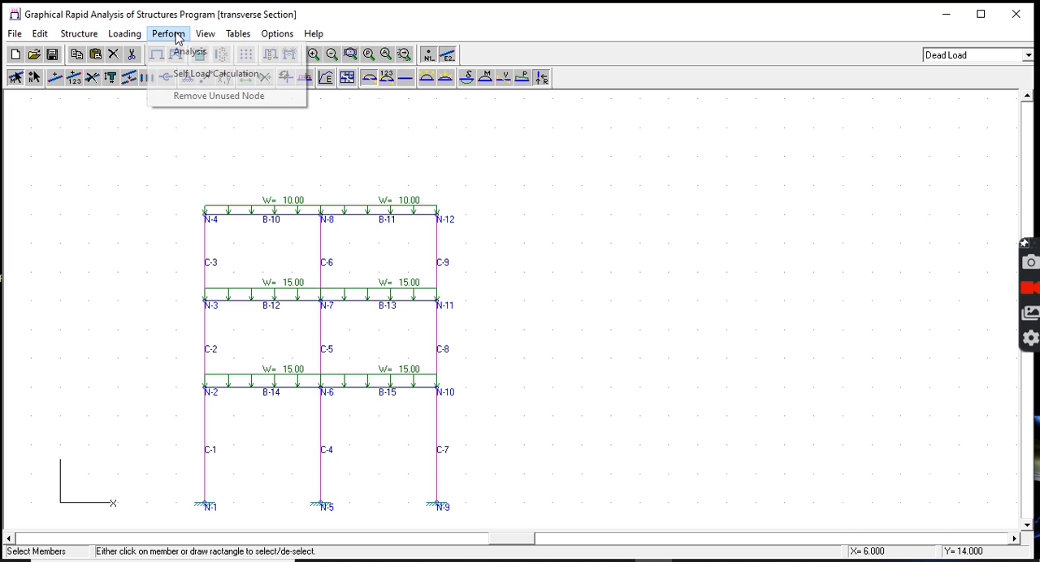
left_click(178, 51)
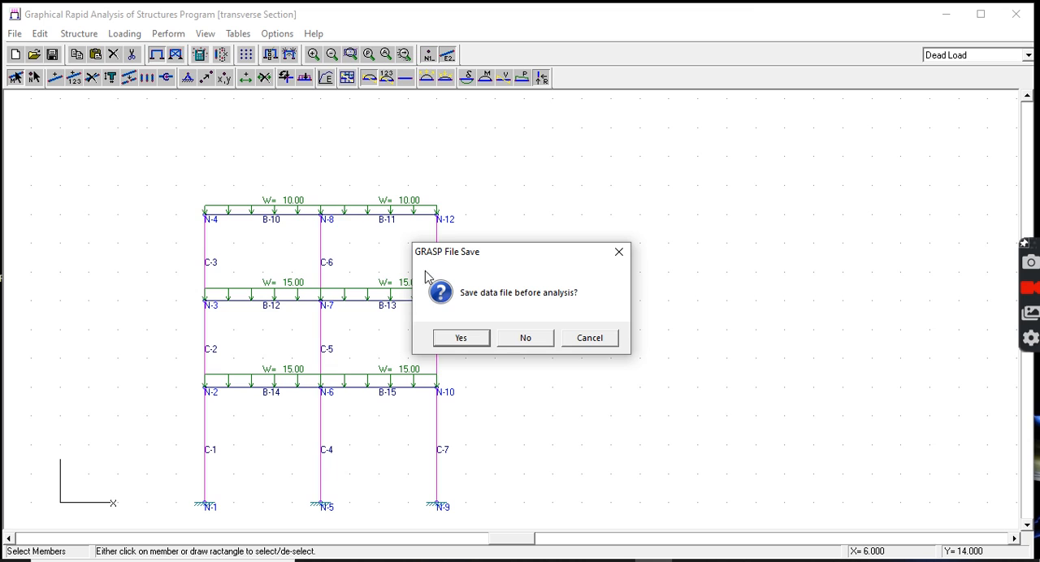
left_click(460, 339)
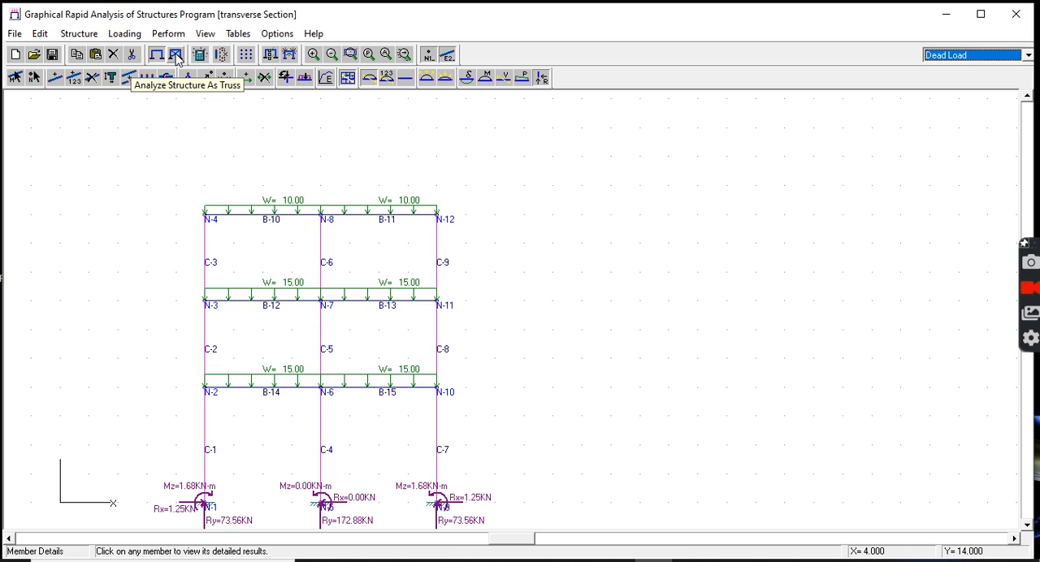
left_click(79, 33)
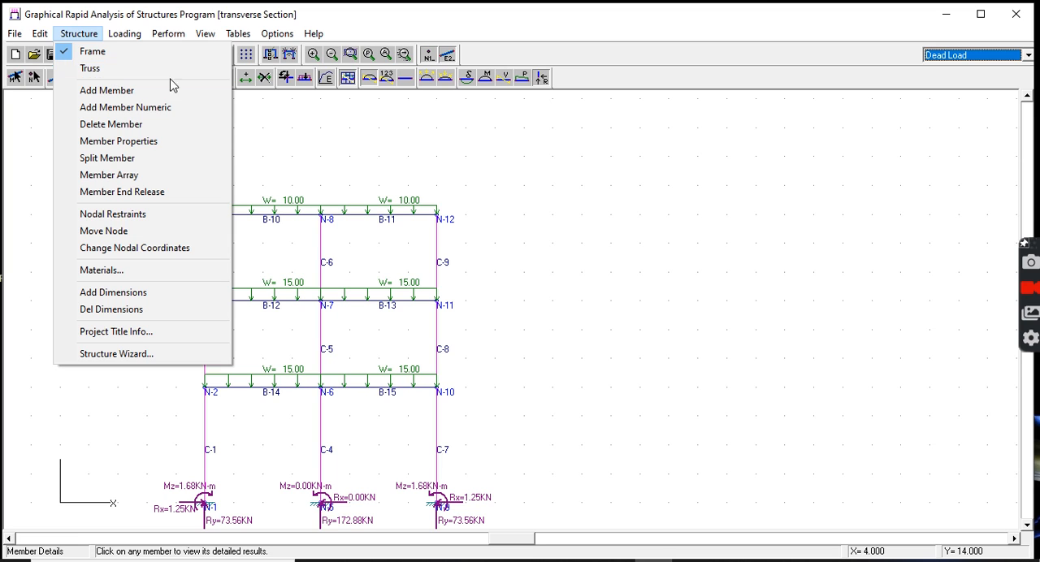
left_click(195, 22)
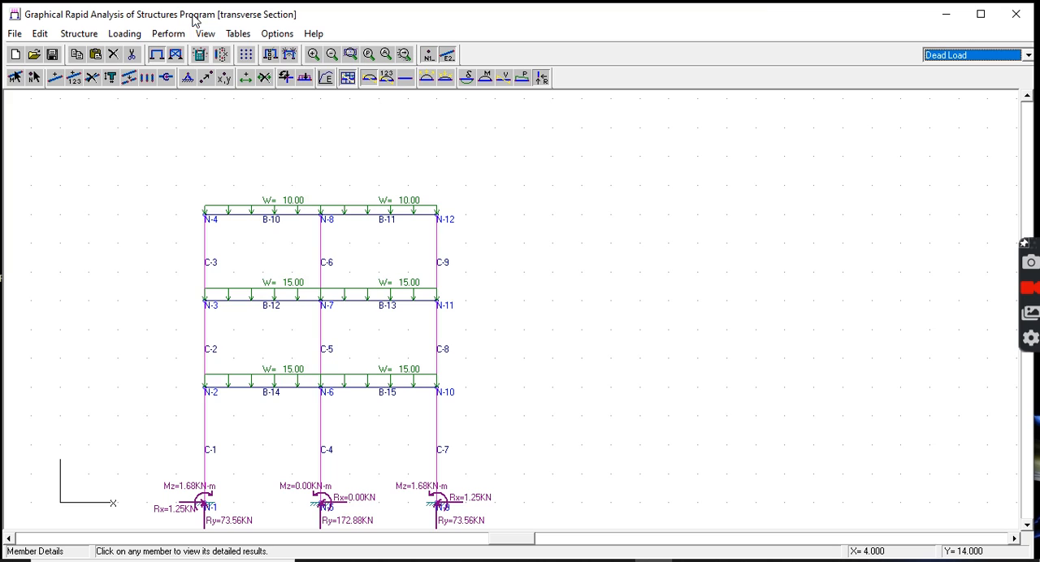
Step: Repeat the structural analysis and save the data file again before it runs
left_click(168, 33)
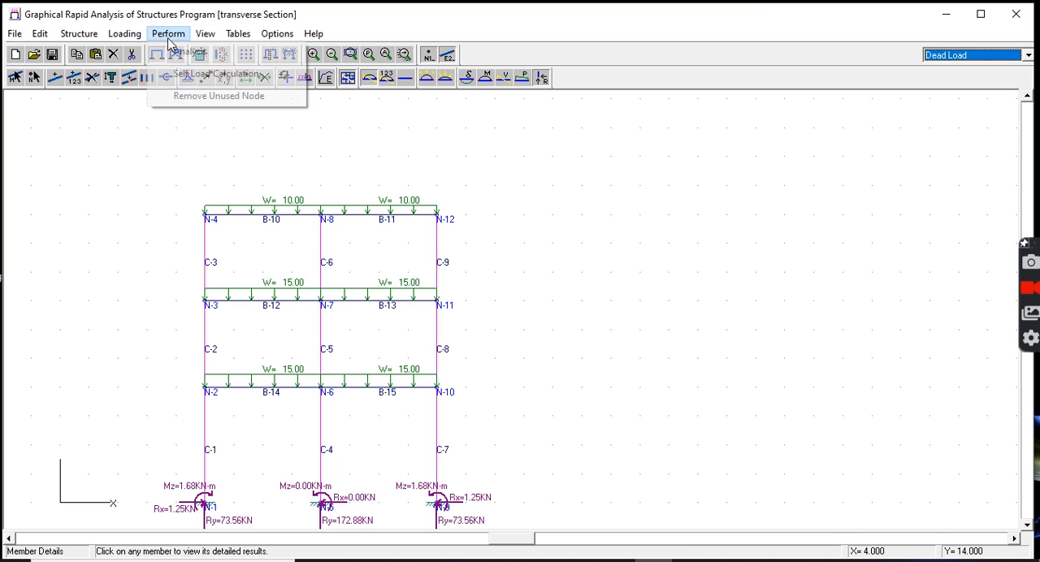
left_click(168, 52)
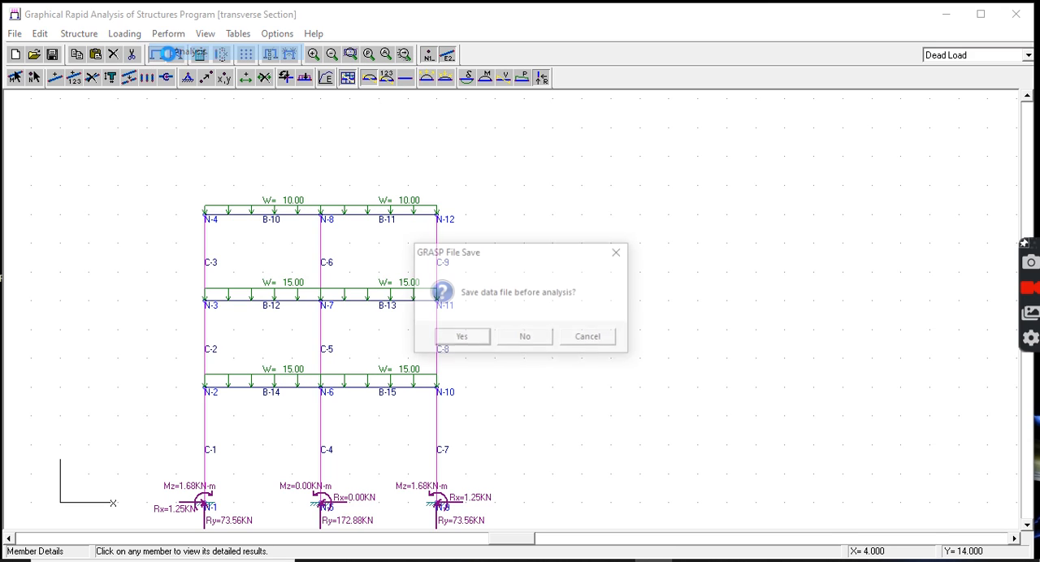
left_click(459, 338)
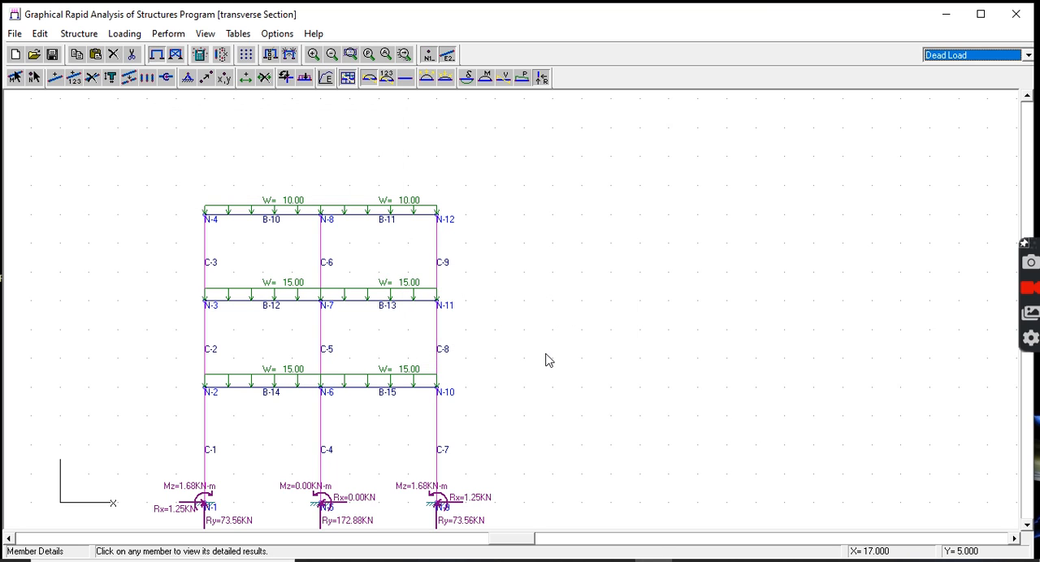
Step: Switch the active load case to the Ultimate Load combination
left_click(1028, 55)
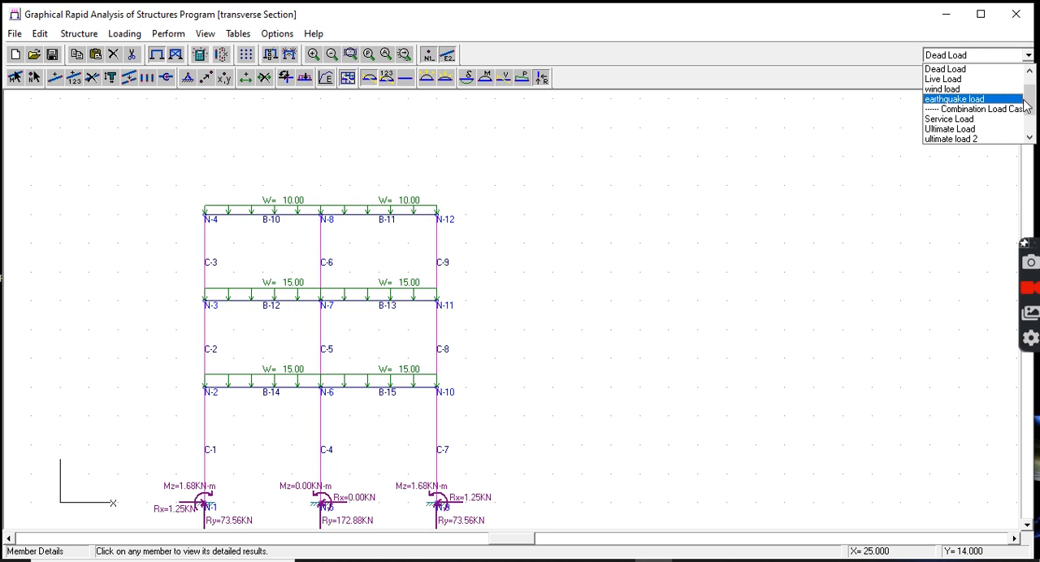
left_click_drag(1030, 98, 1031, 117)
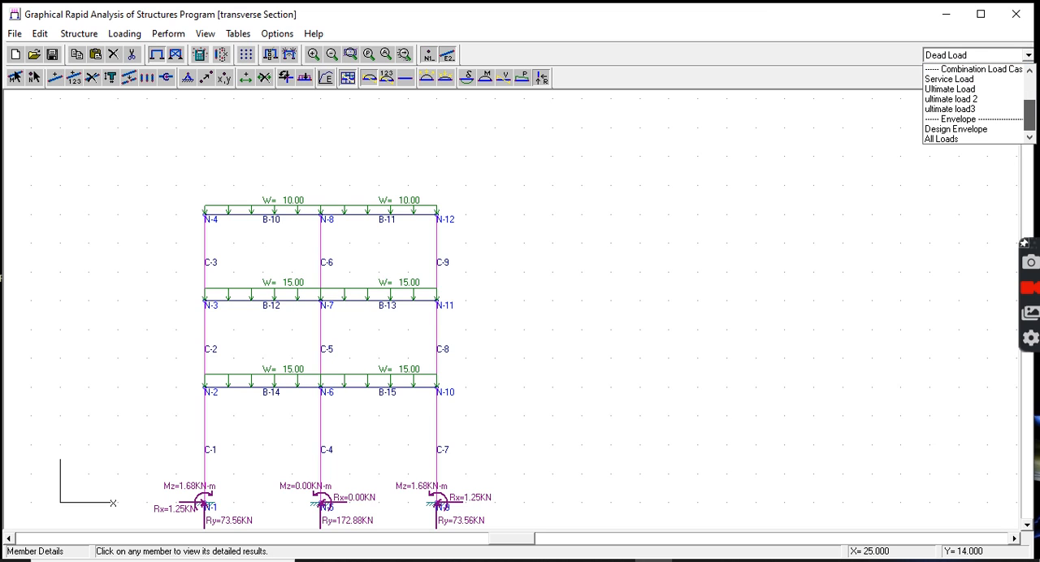
left_click(971, 92)
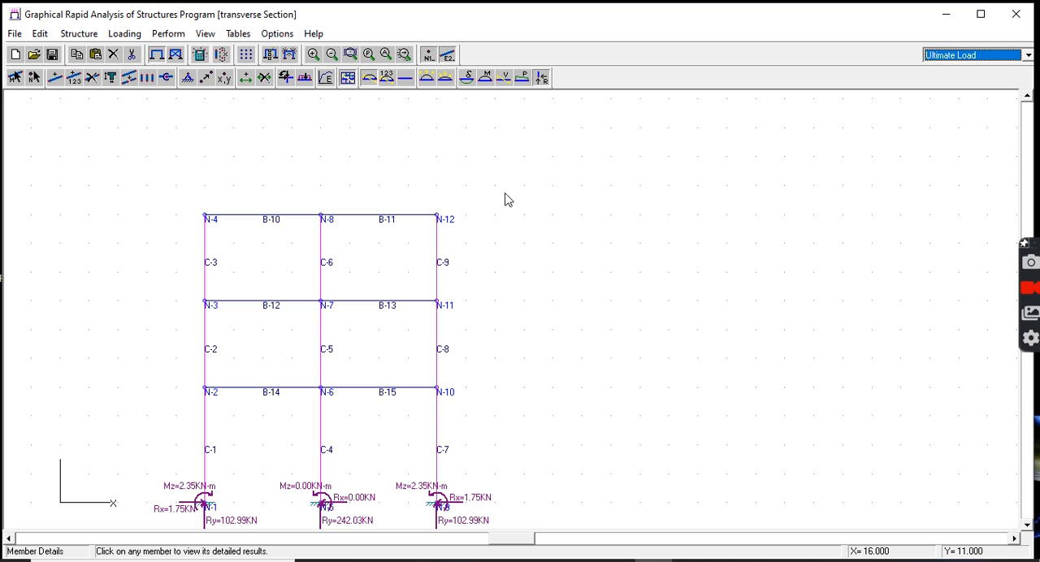
Step: View the deflected shape, bending moment, shear force and axial force diagrams in turn, and turn on the result values
left_click(469, 84)
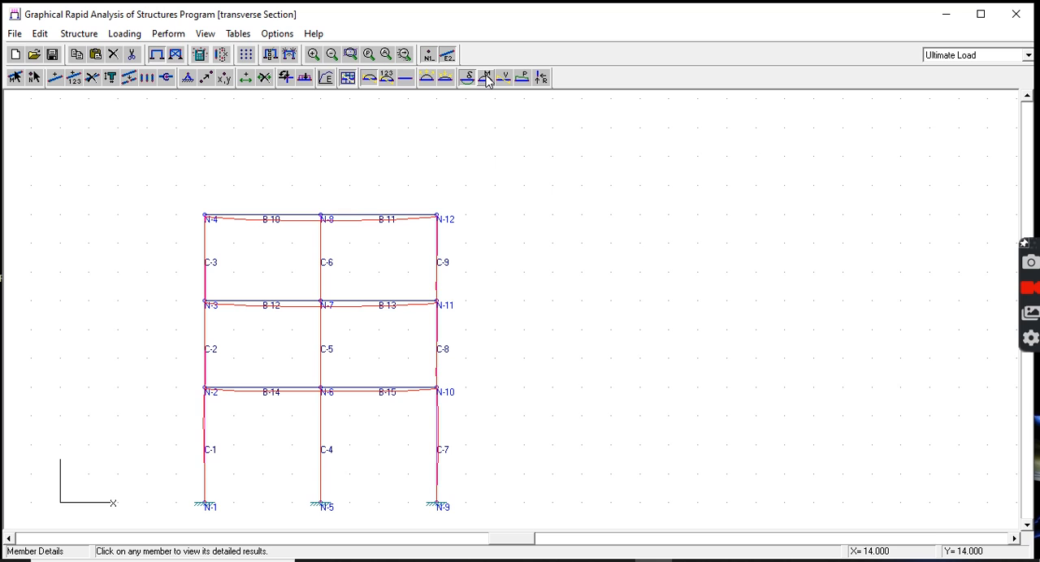
left_click(486, 79)
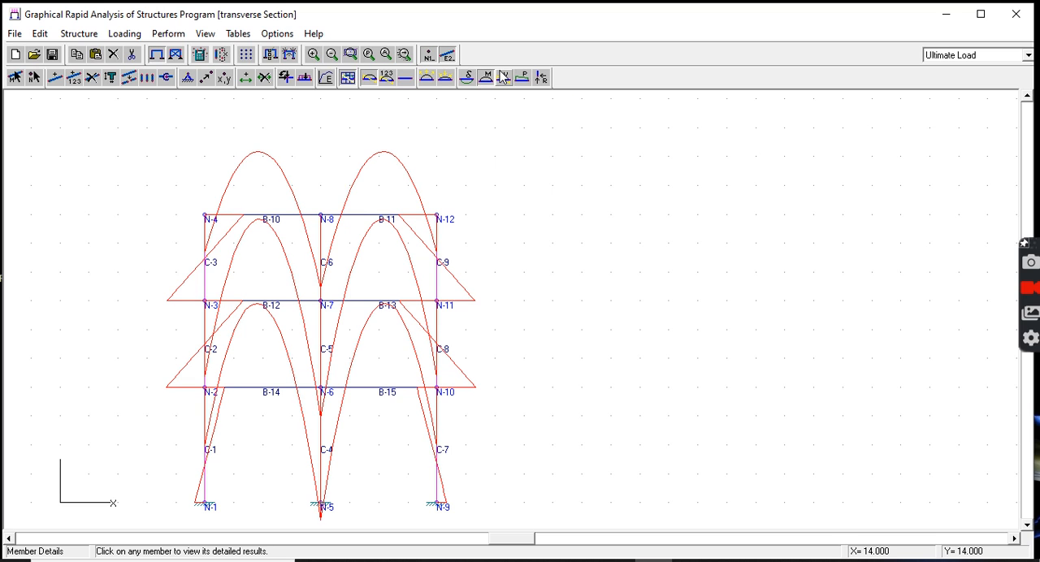
left_click(503, 78)
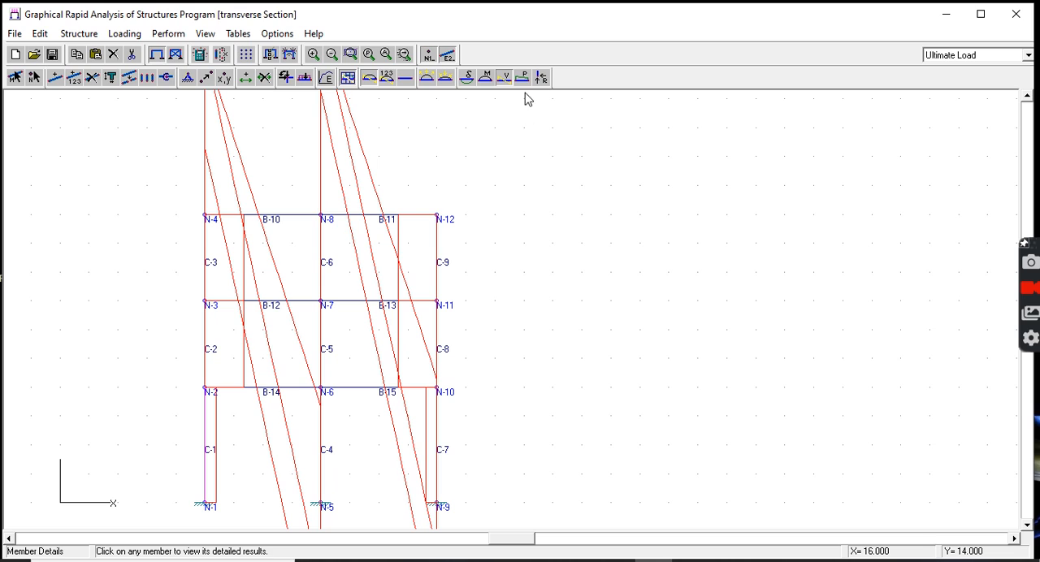
left_click(524, 78)
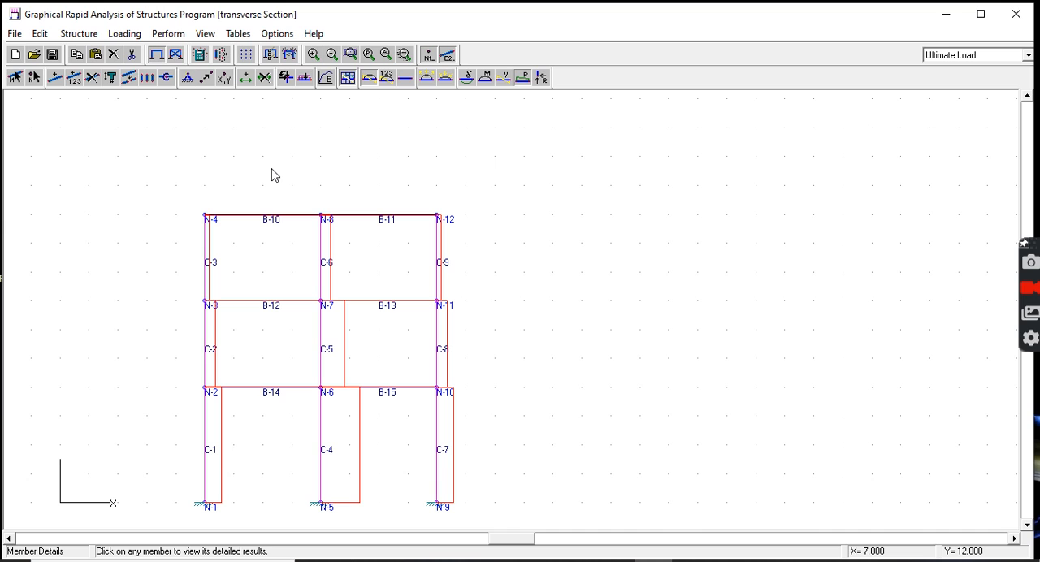
left_click(206, 34)
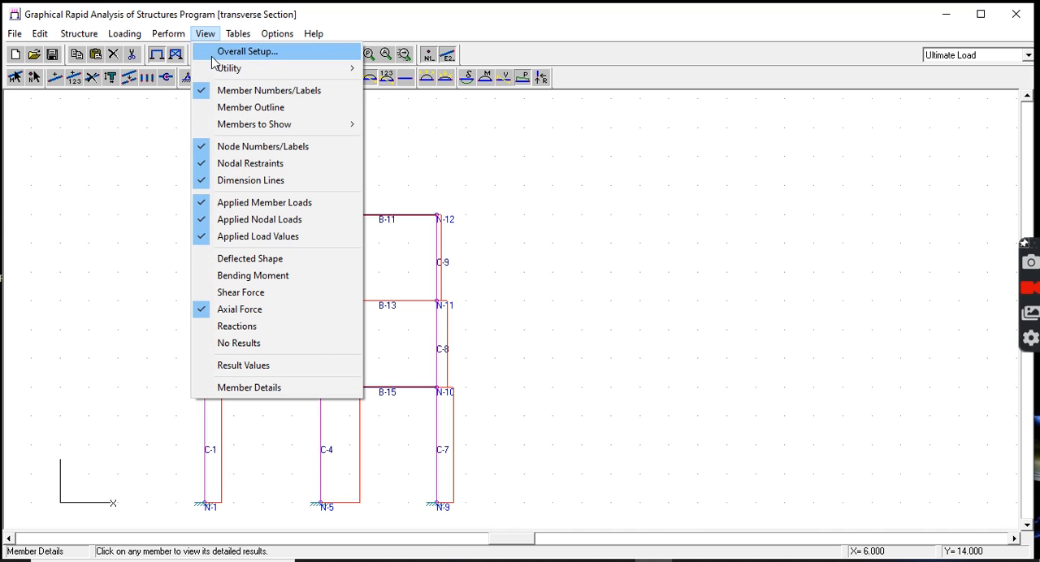
left_click(249, 369)
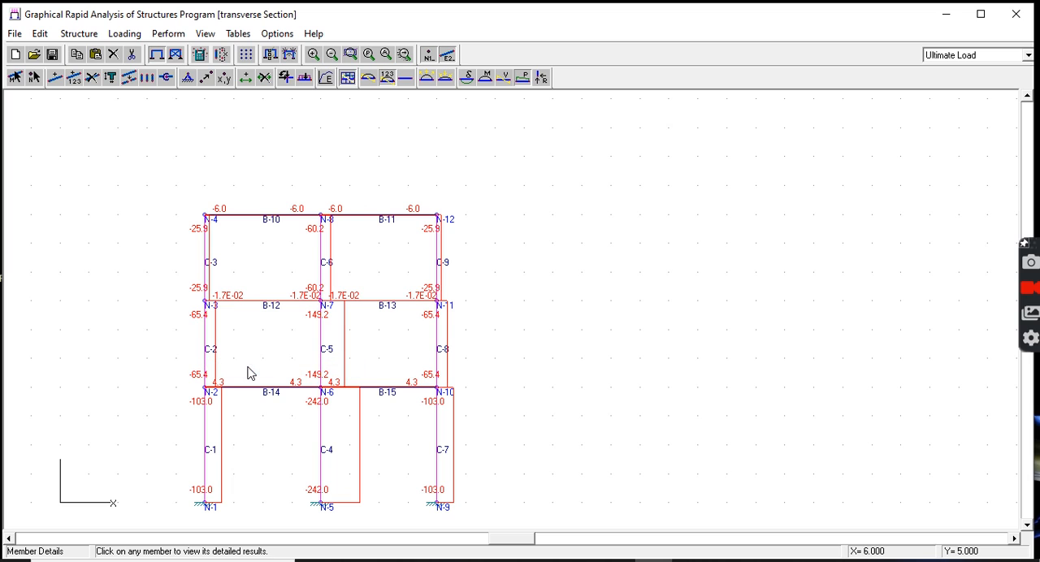
Step: Open the Member Forces table for the ultimate load and place it clear of the frame drawing
left_click(238, 34)
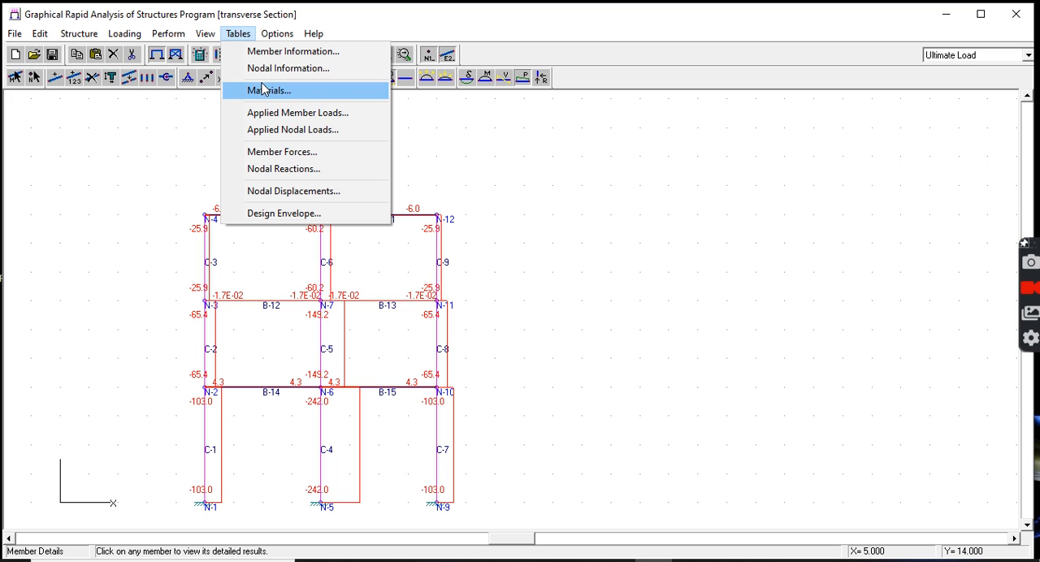
left_click(284, 156)
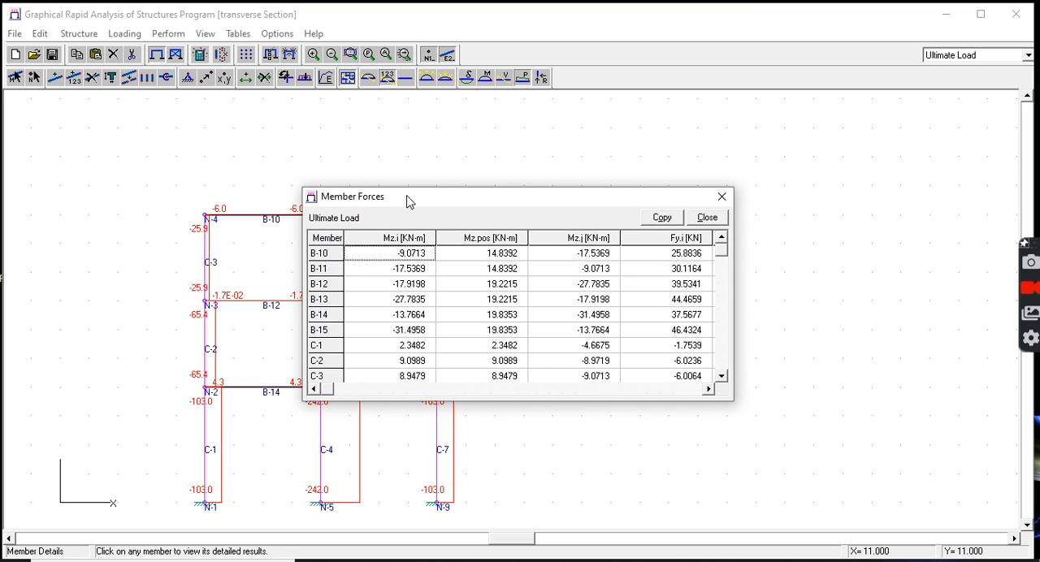
left_click_drag(480, 206, 656, 60)
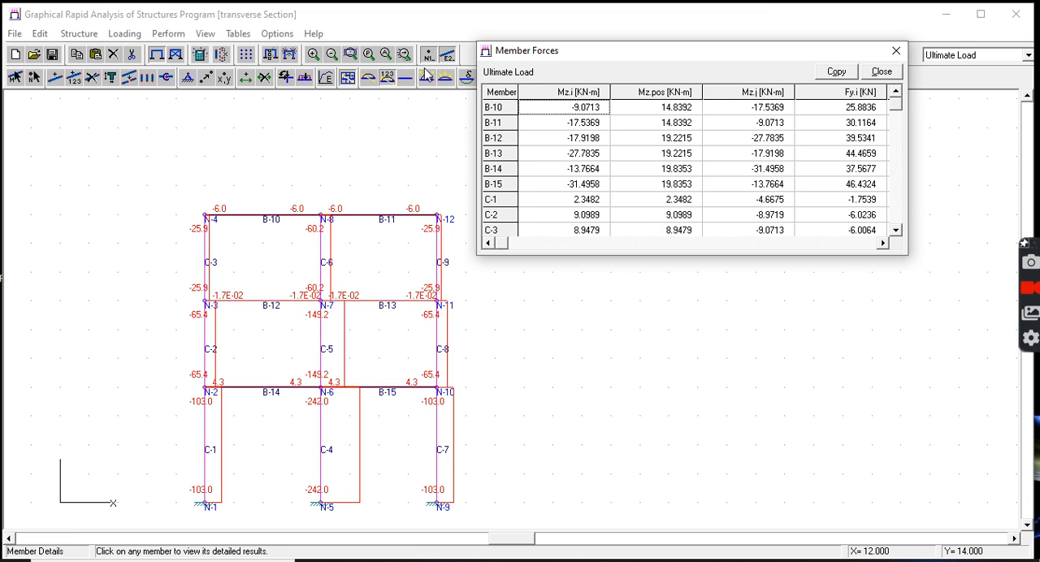
left_click_drag(593, 57, 620, 46)
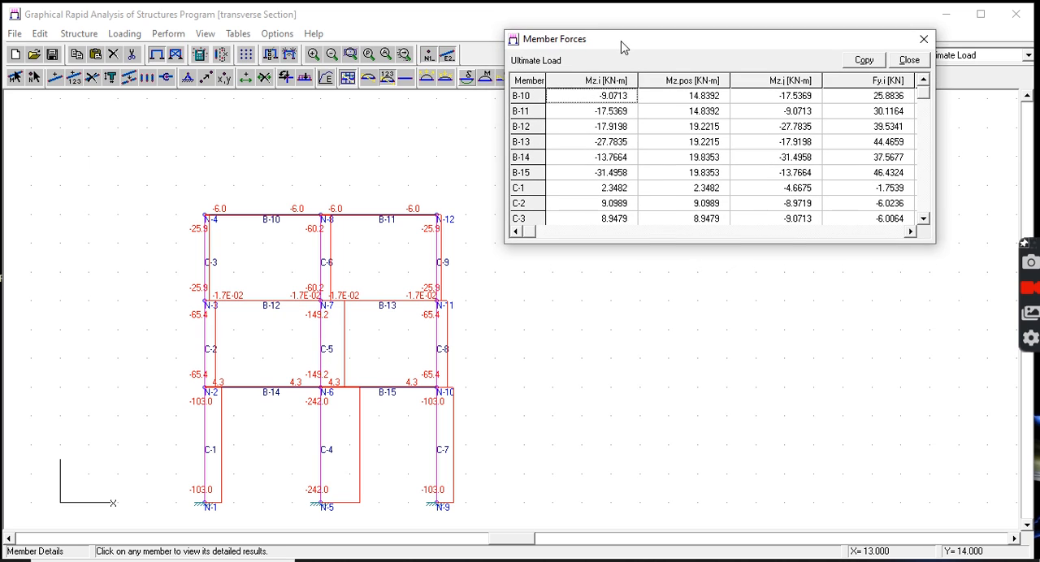
Step: Compare the Member Forces table with the bending moment and shear force diagrams, keeping the table clear of the frame
left_click(486, 79)
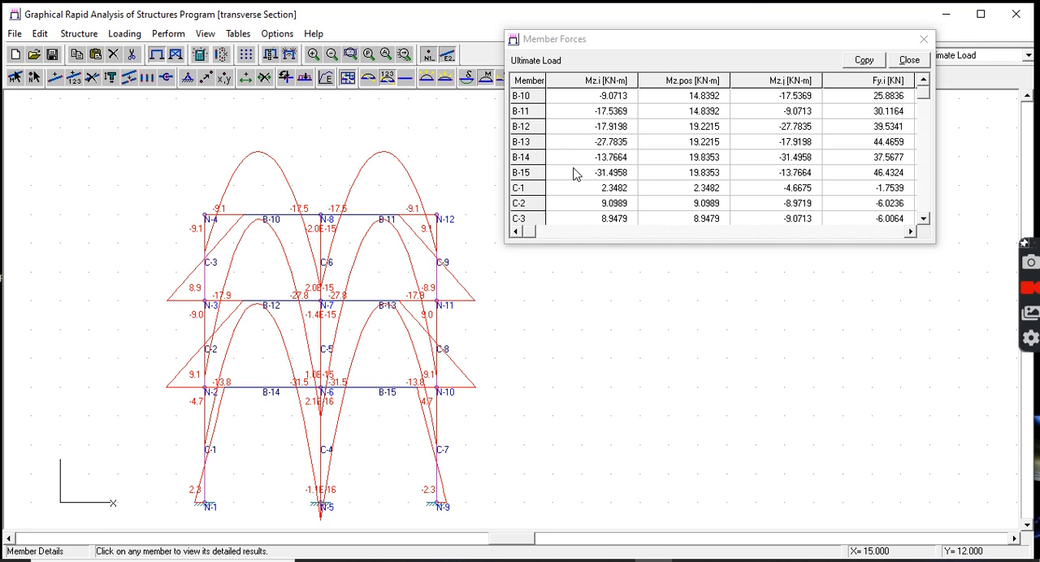
left_click(627, 41)
left_click_drag(627, 40, 675, 25)
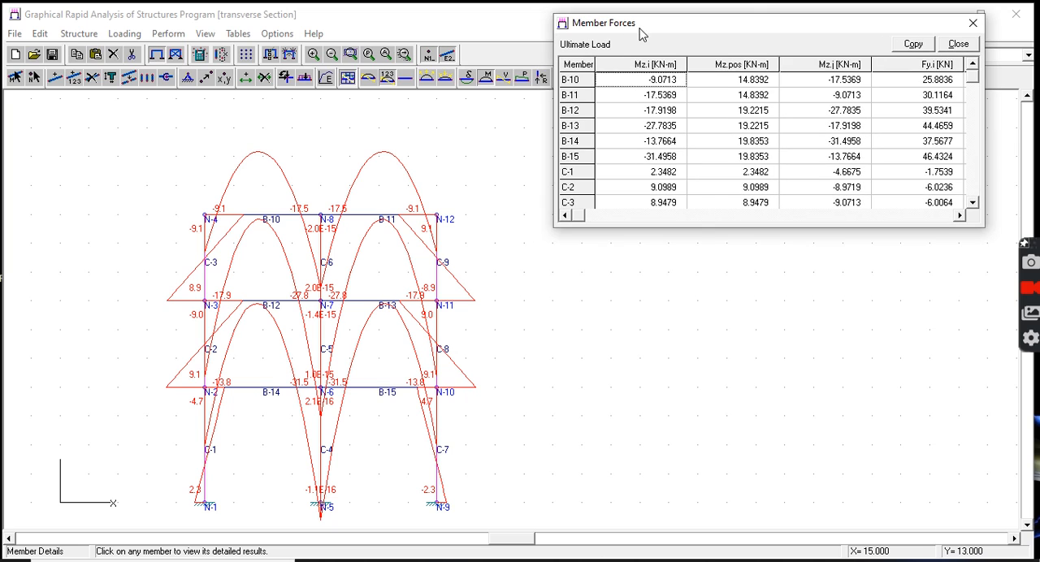
left_click(503, 81)
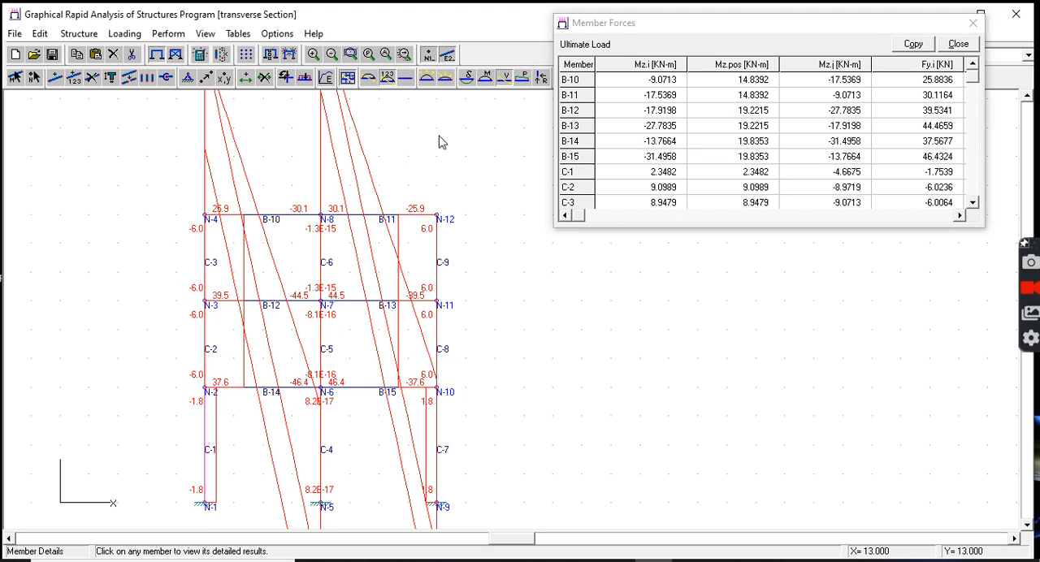
left_click(735, 37)
left_click_drag(735, 36, 694, 27)
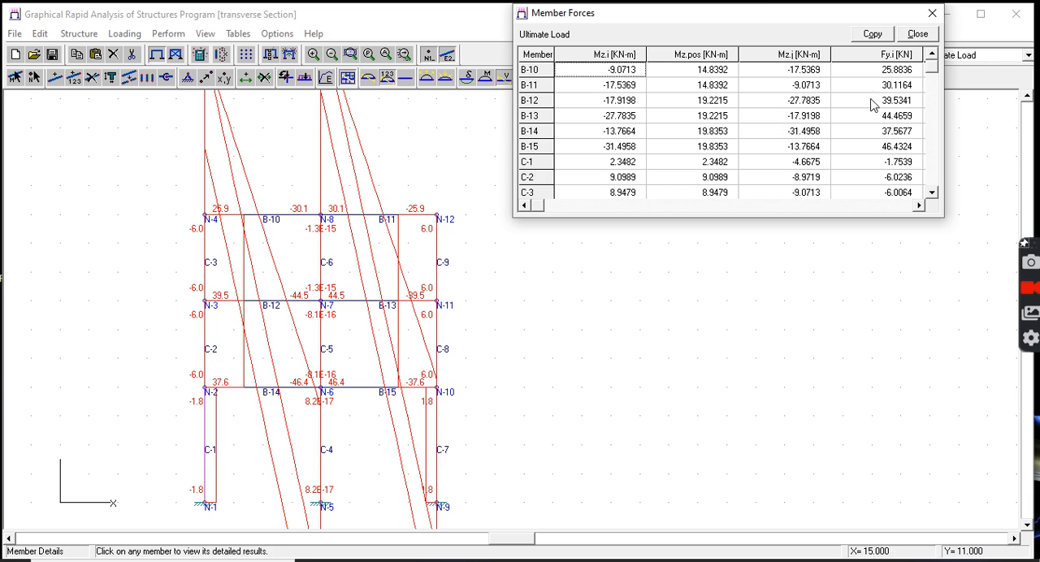
Step: Review the remaining Fy and Fx columns of the Member Forces table, and close it
left_click(918, 206)
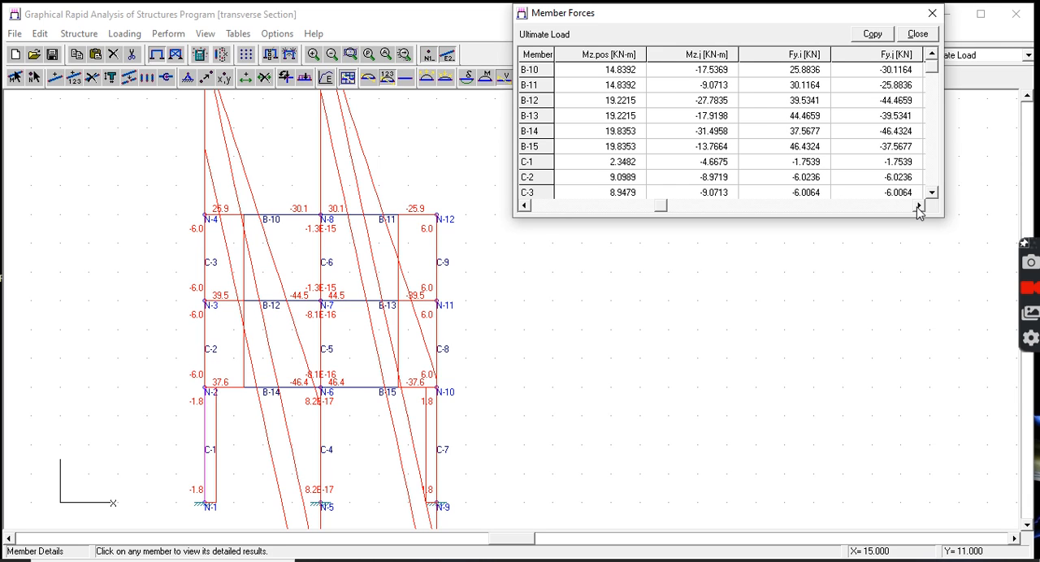
left_click(918, 207)
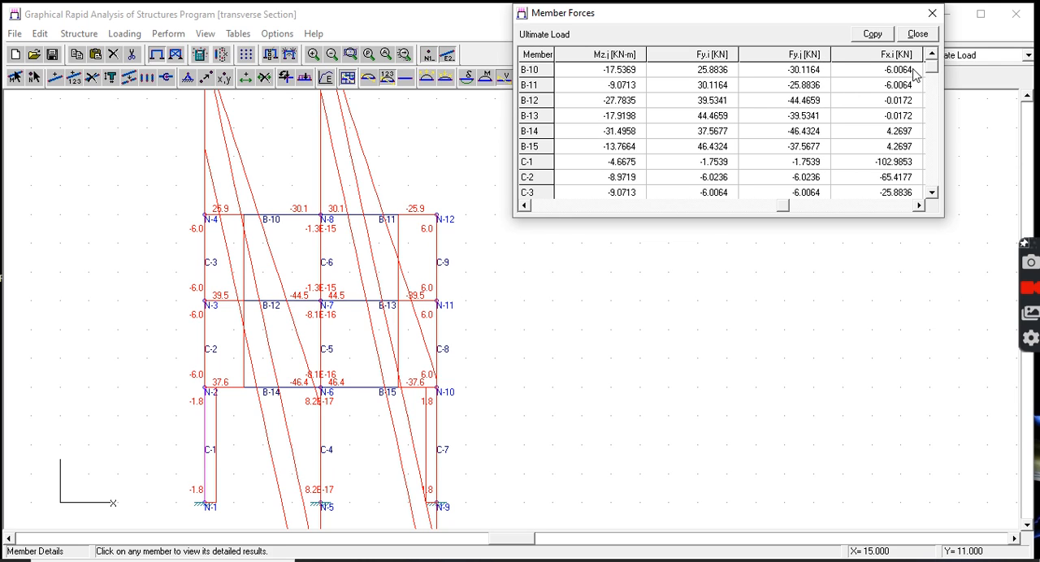
left_click(912, 205)
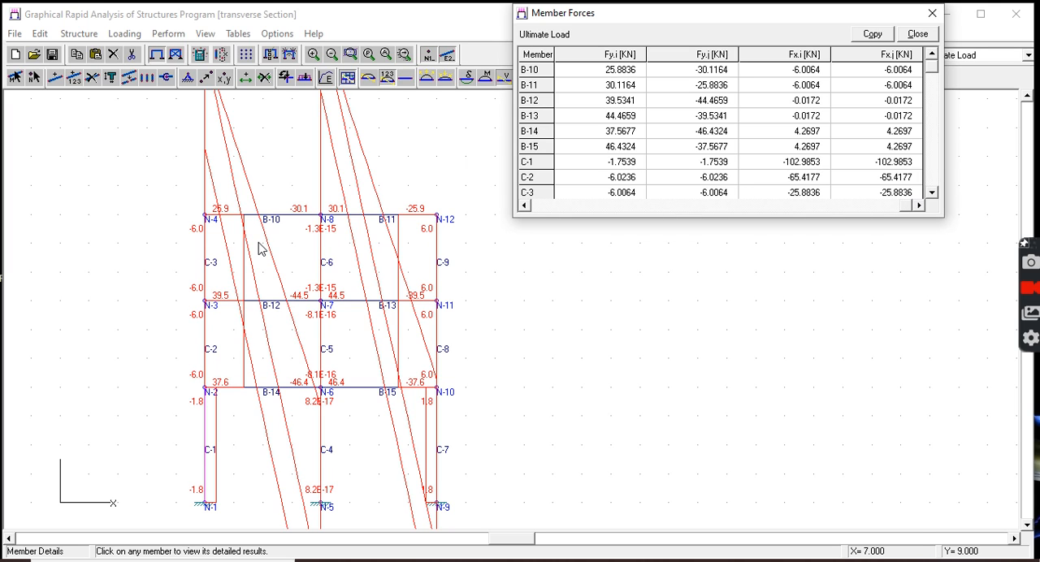
left_click(930, 15)
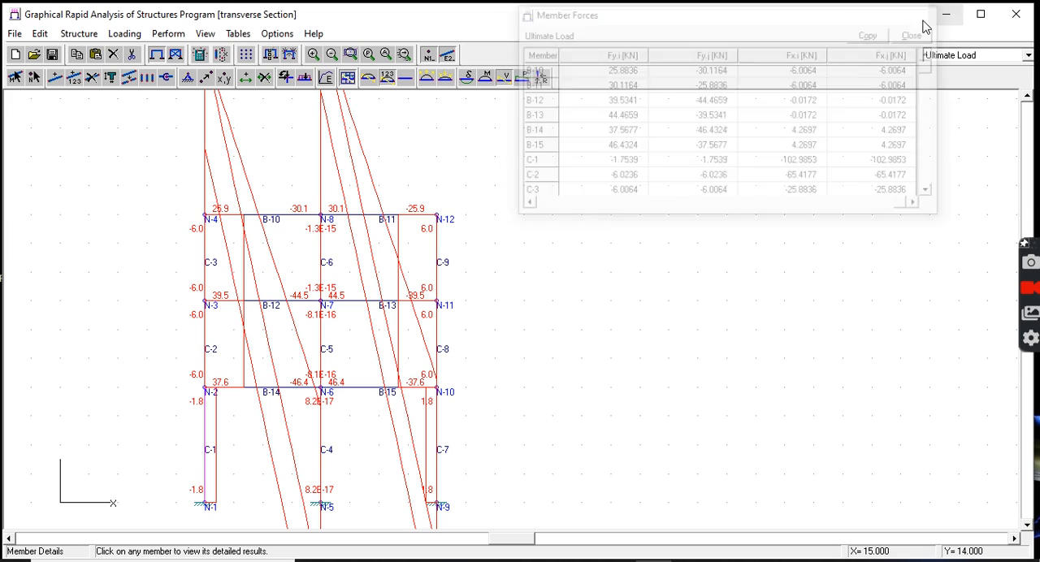
Step: Show the bending moment diagram and examine beam B-10's detailed moments along its full length
left_click(486, 78)
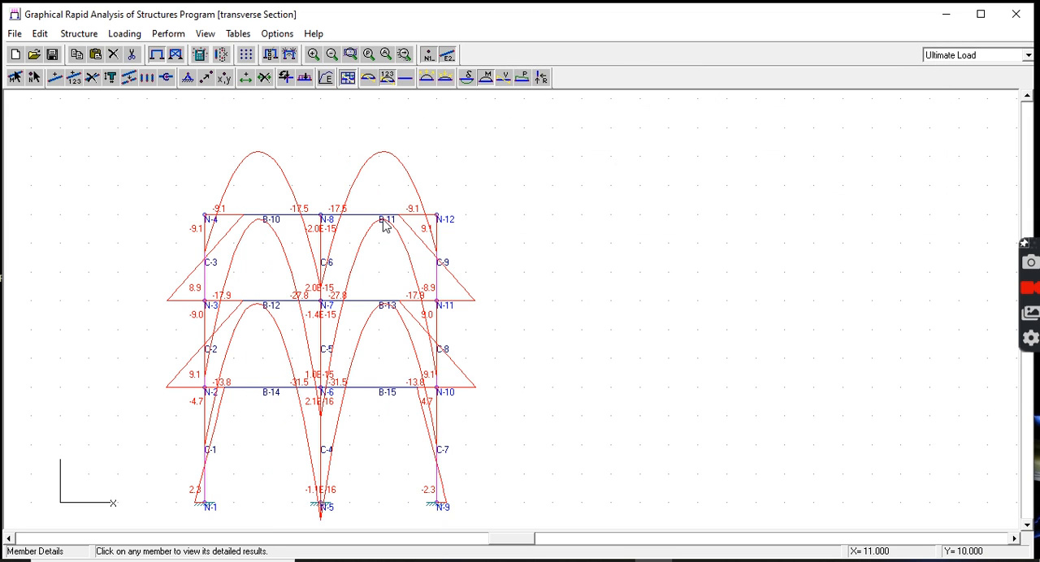
left_click(272, 226)
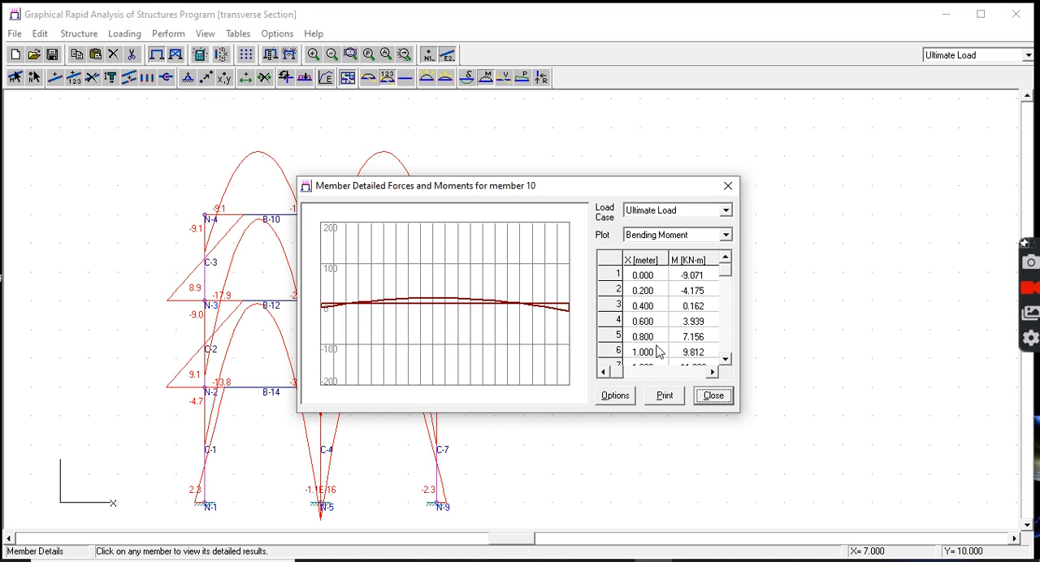
left_click(730, 359)
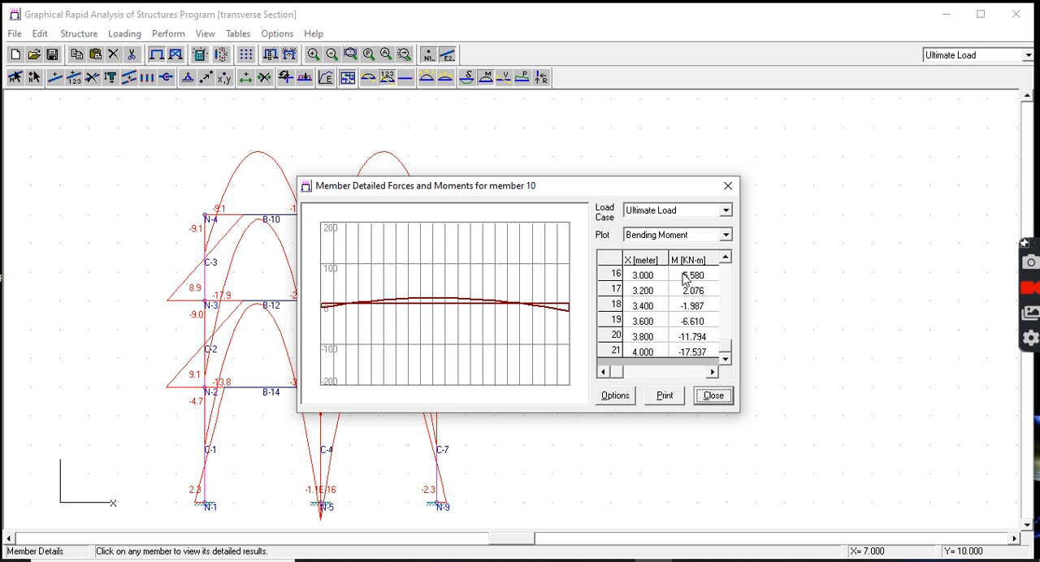
Step: Review the shear V and axial P columns of beam B-10's detailed results, and close the member details
left_click(713, 371)
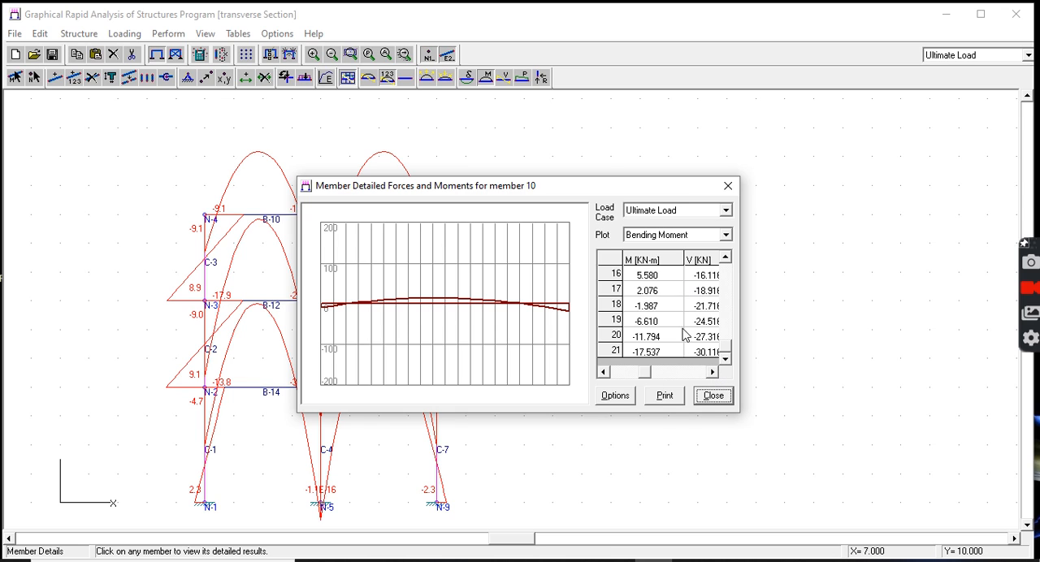
left_click(712, 372)
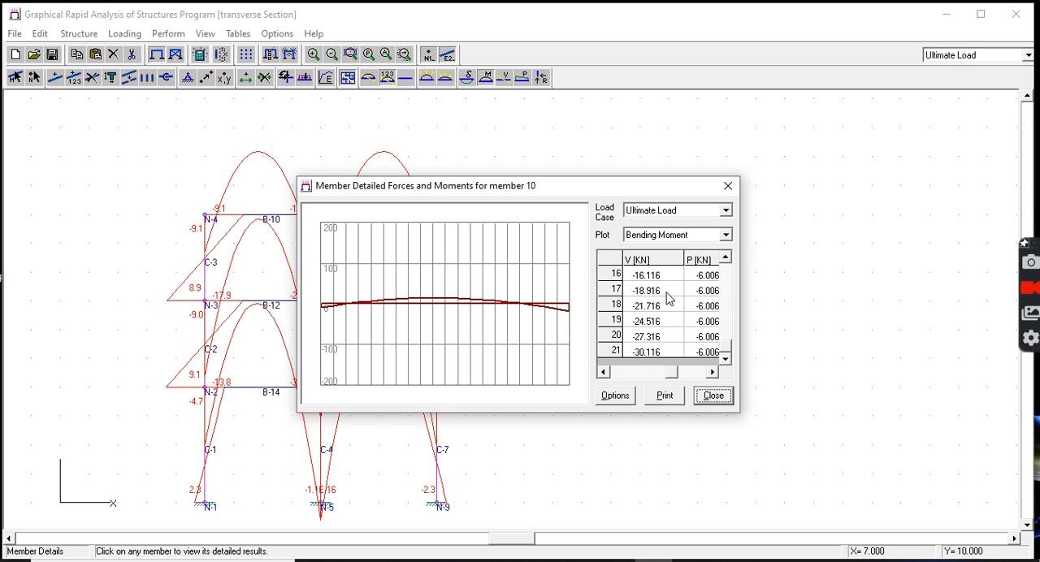
left_click(603, 372)
left_click(604, 373)
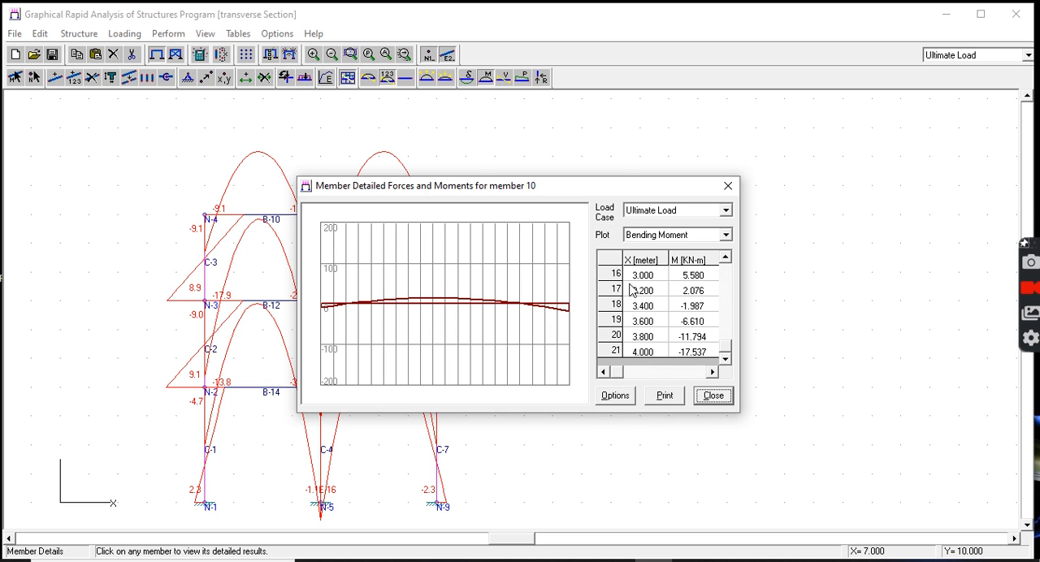
left_click(728, 186)
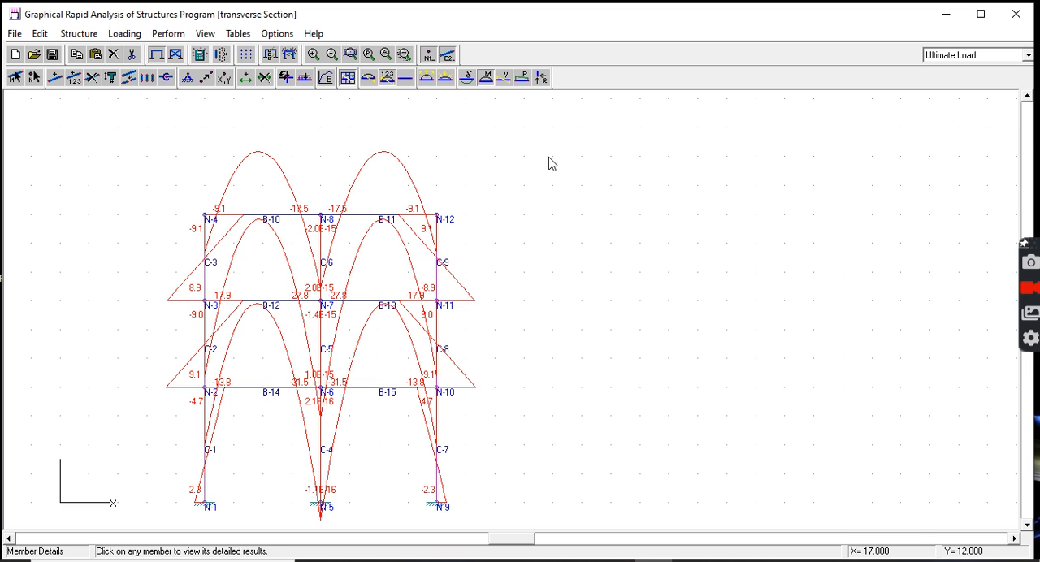
Step: Open the report setup, look through the available print blocks, and remove all blocks from the current report selection
left_click(14, 34)
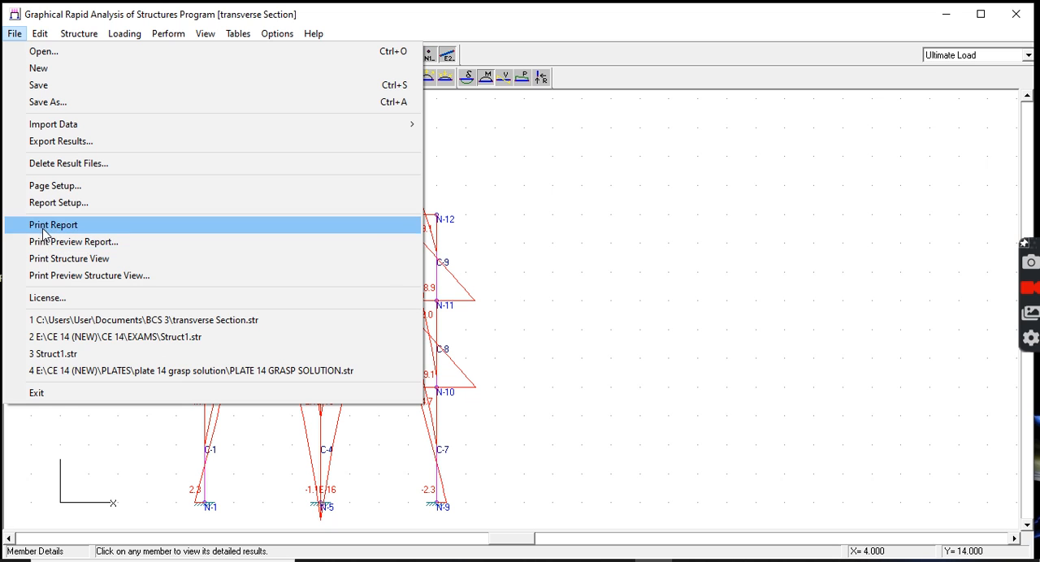
left_click(58, 203)
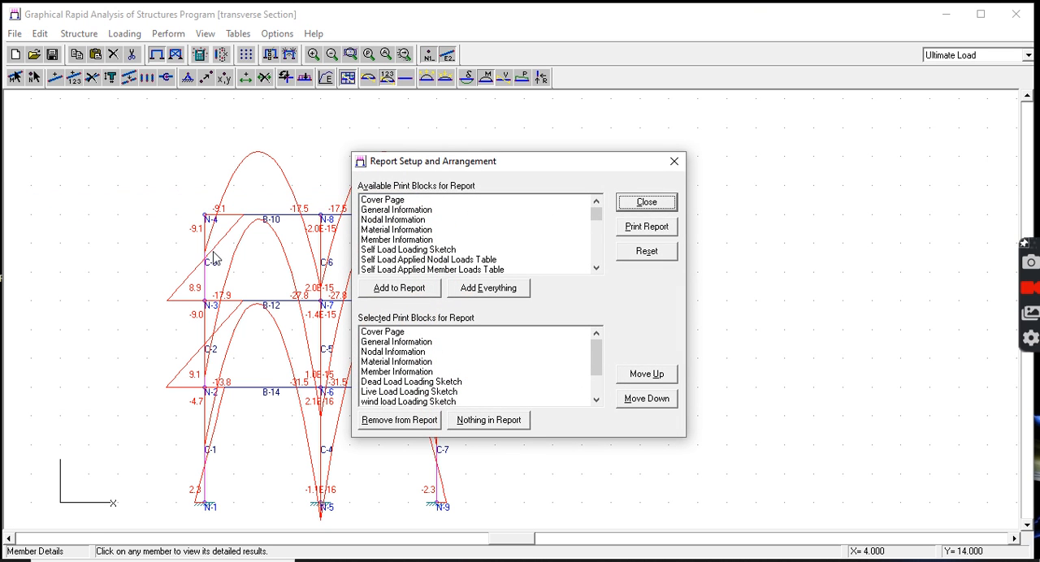
left_click(597, 266)
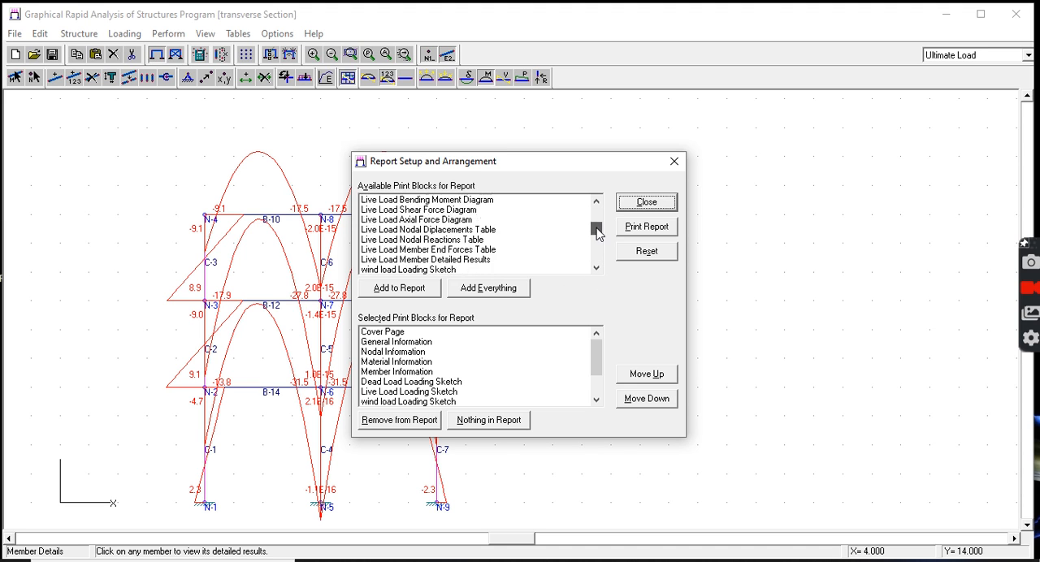
scroll(605, 274, "up", 10)
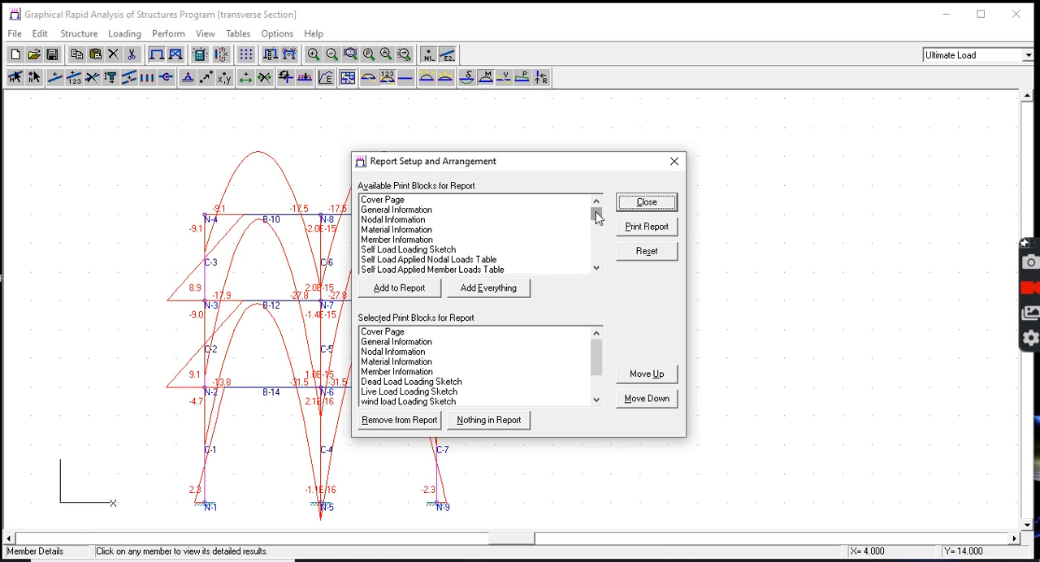
left_click(493, 431)
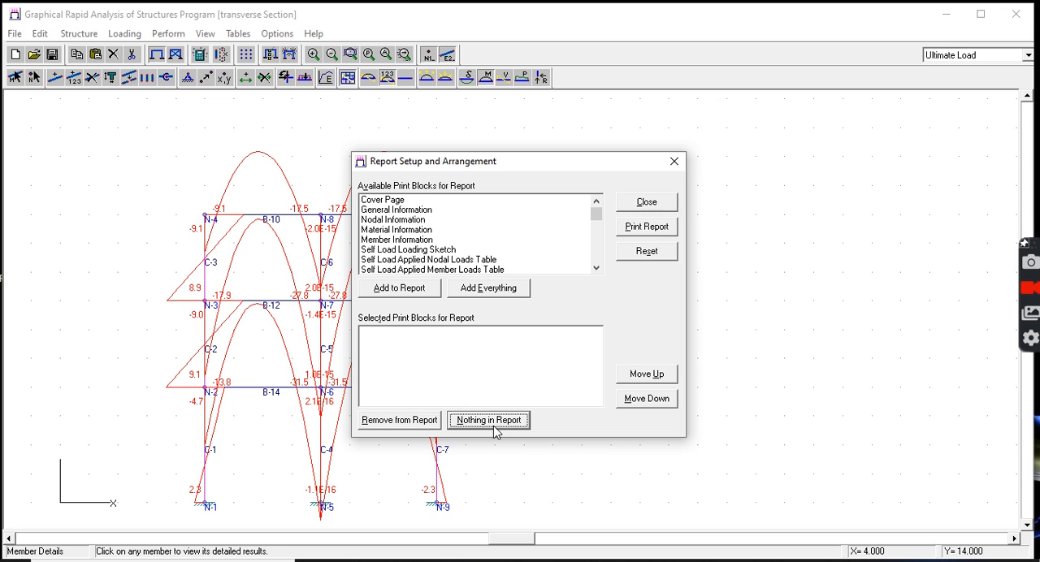
Step: Add the Cover Page, General Information, Nodal Information, Material Information and Member Information blocks to the report
double_click(393, 202)
double_click(392, 209)
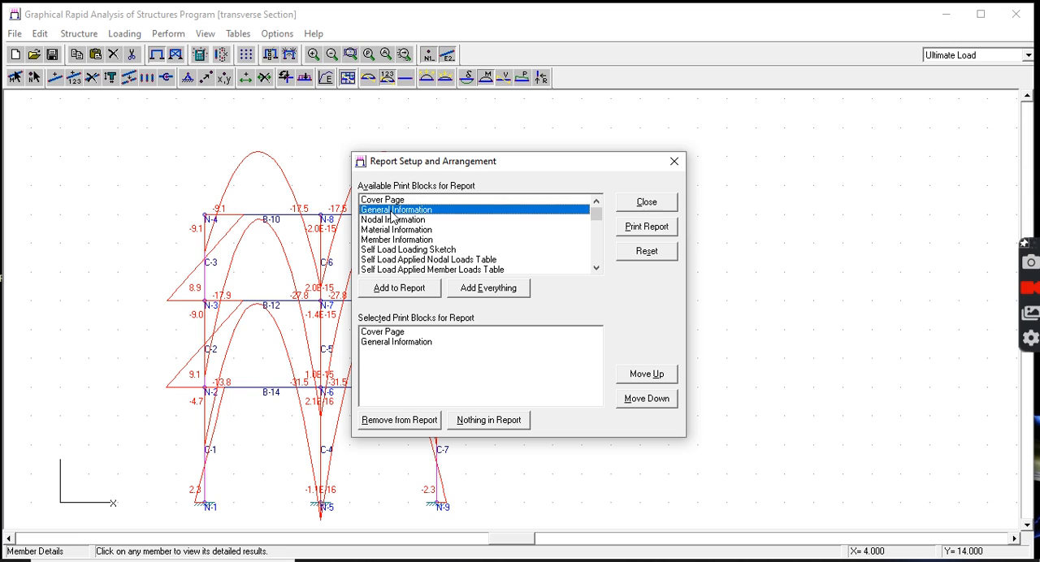
double_click(394, 219)
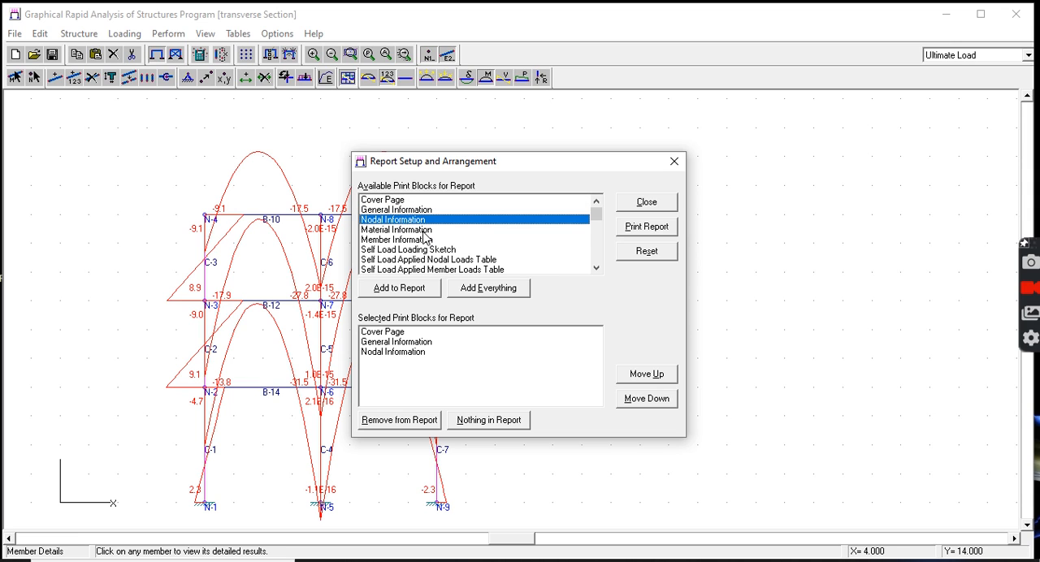
left_click(420, 232)
double_click(420, 232)
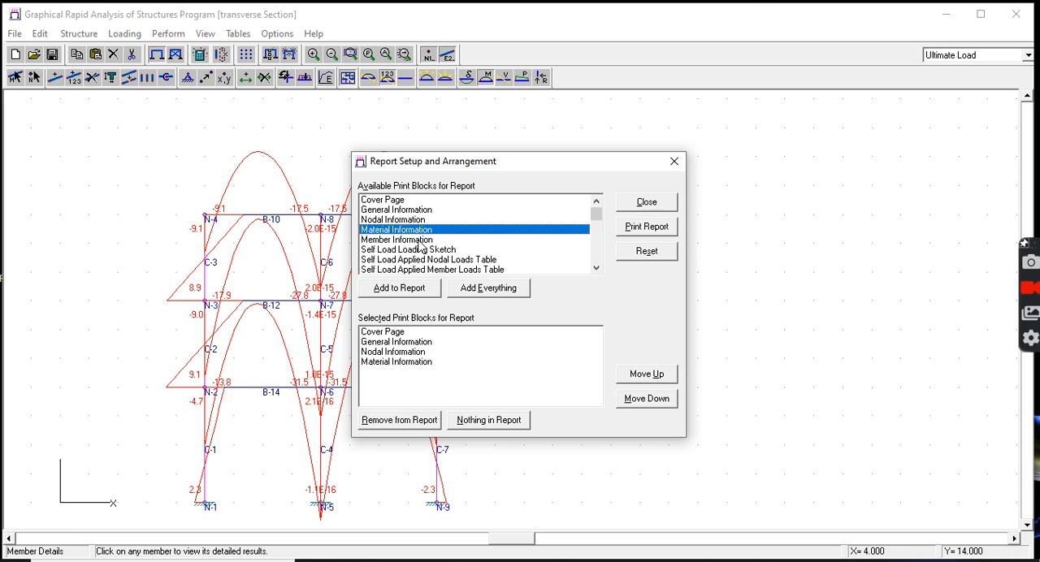
left_click(420, 240)
double_click(421, 240)
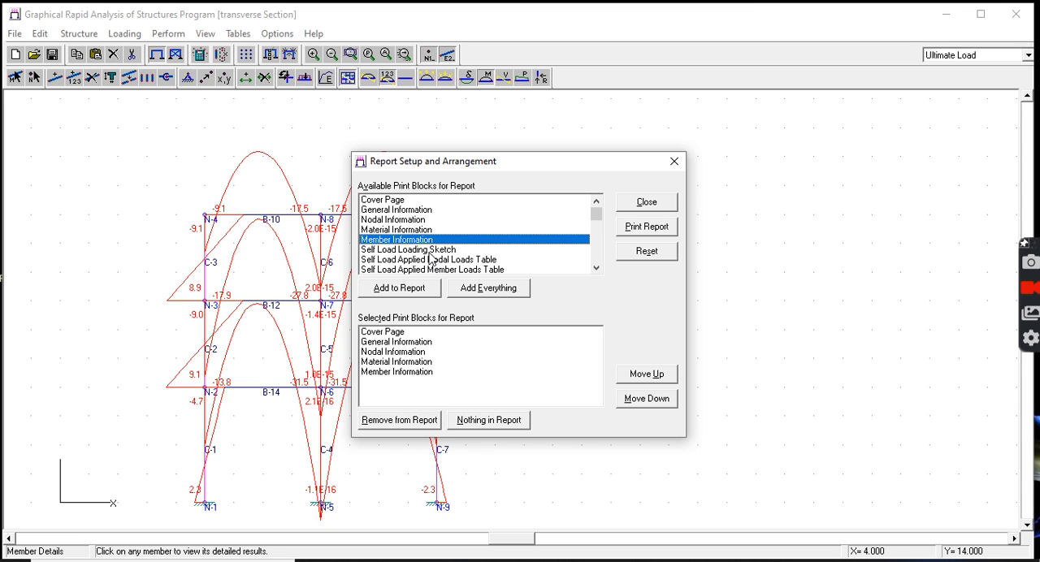
Step: Add the Loading Sketch blocks for Dead Load, Live Load, wind load and earthquake load to the report
left_click(597, 268)
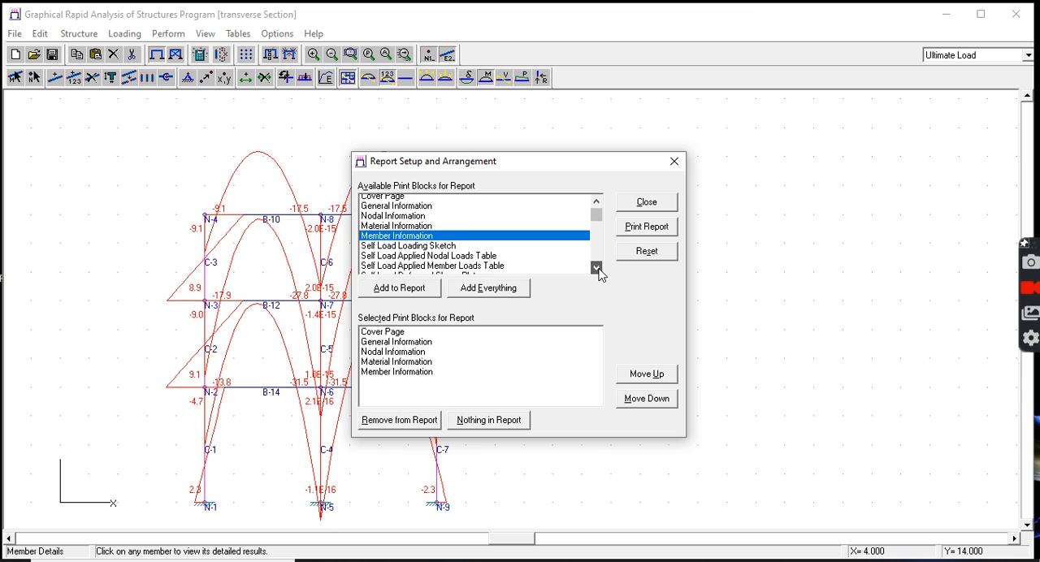
left_click_drag(599, 270, 601, 270)
double_click(435, 251)
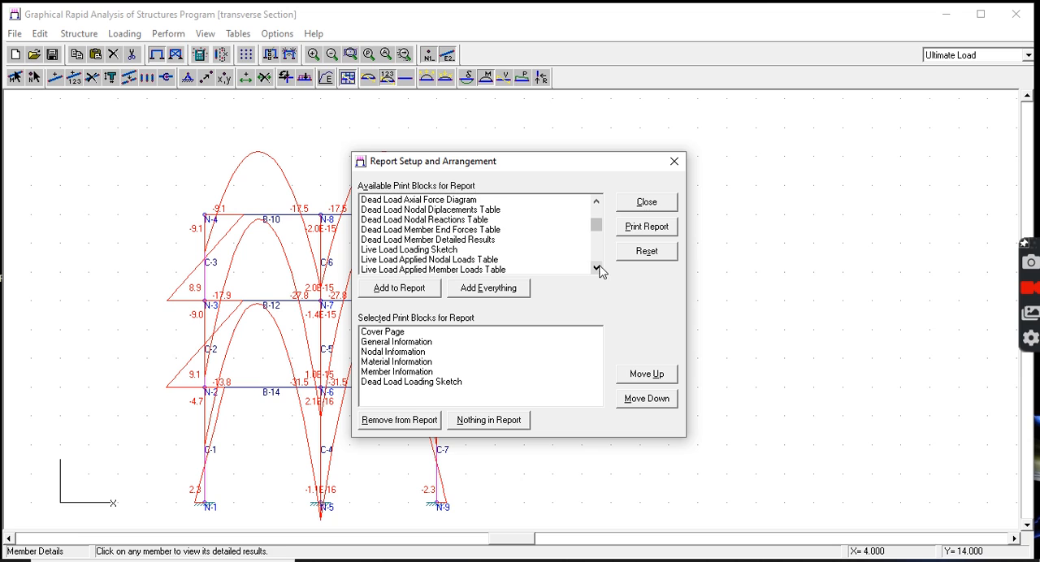
double_click(420, 252)
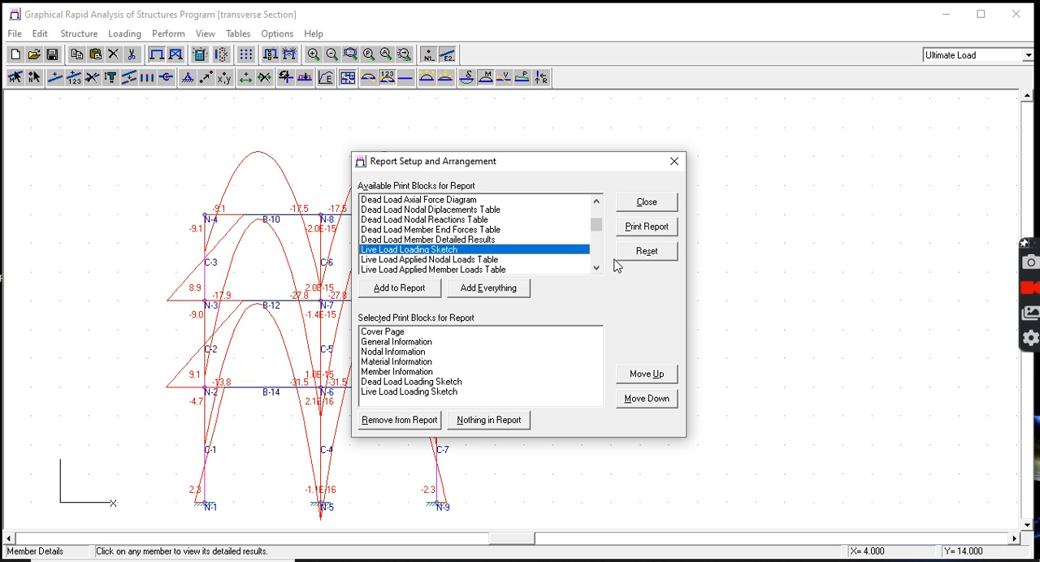
left_click_drag(597, 271, 597, 277)
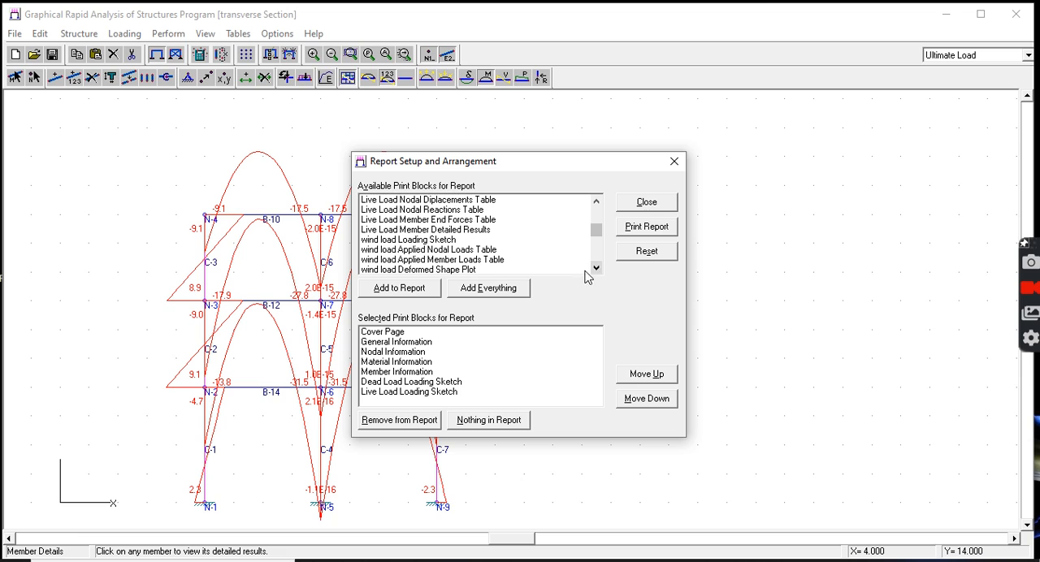
double_click(435, 241)
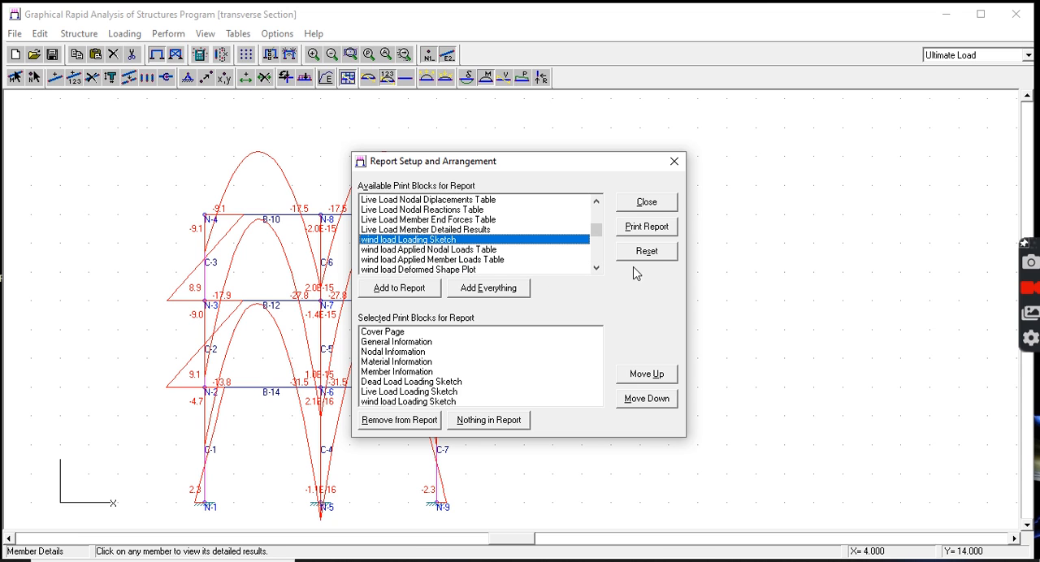
left_click_drag(597, 269, 599, 273)
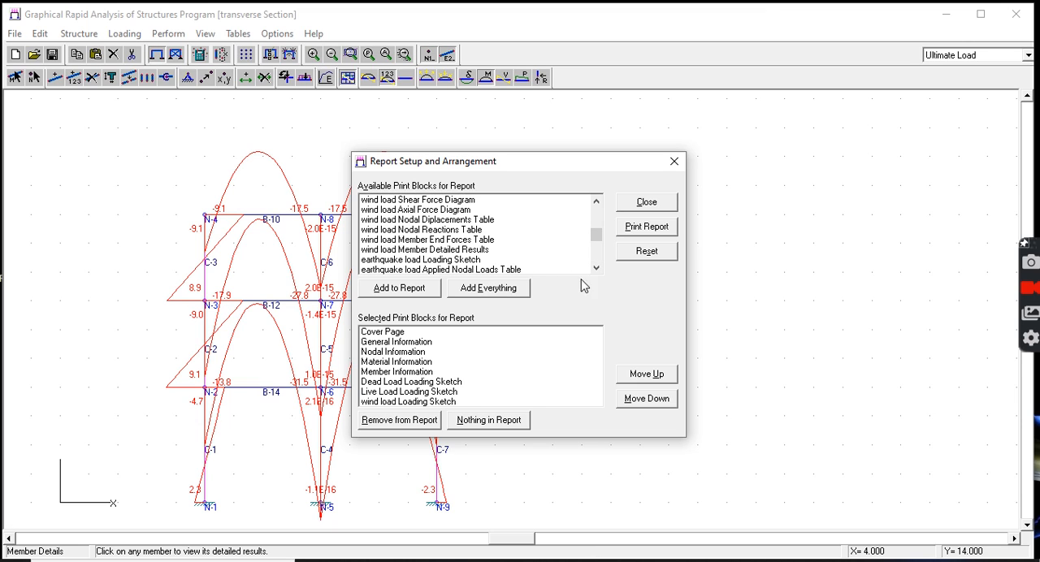
double_click(430, 260)
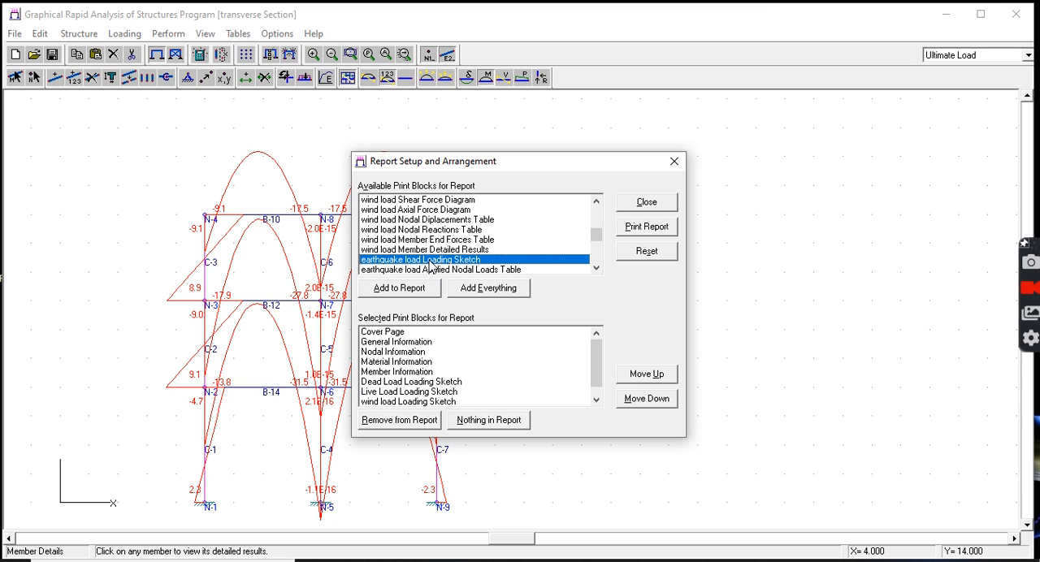
Step: Look through the available print blocks for the Ultimate Load plots, diagrams and tables
left_click(596, 268)
left_click(597, 268)
left_click(597, 268)
left_click(597, 268)
left_click(596, 268)
left_click(596, 268)
left_click(596, 268)
left_click(596, 268)
left_click(596, 268)
left_click(596, 268)
left_click(596, 268)
left_click(596, 268)
left_click(596, 268)
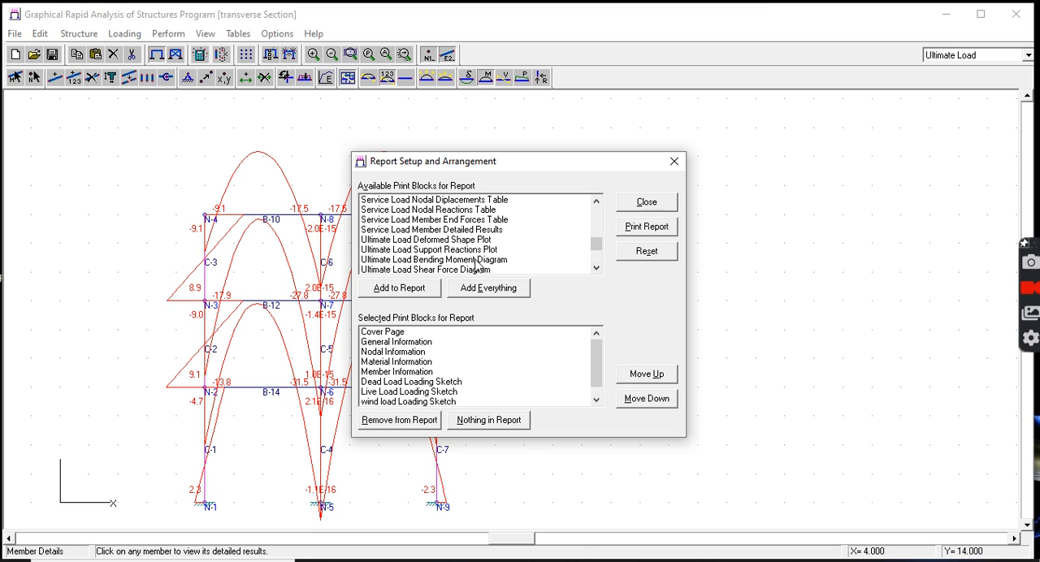
left_click(596, 268)
left_click(596, 268)
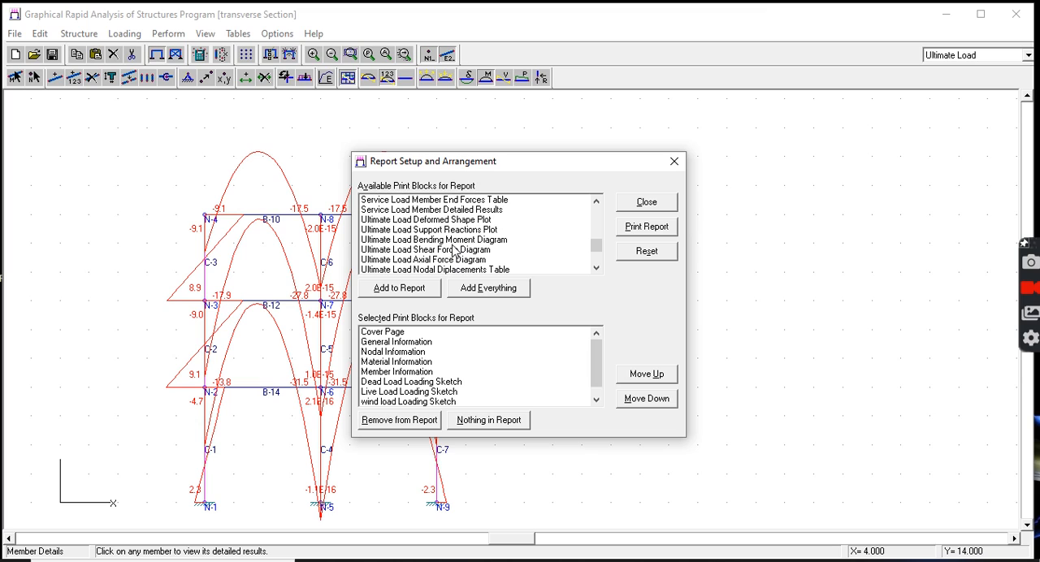